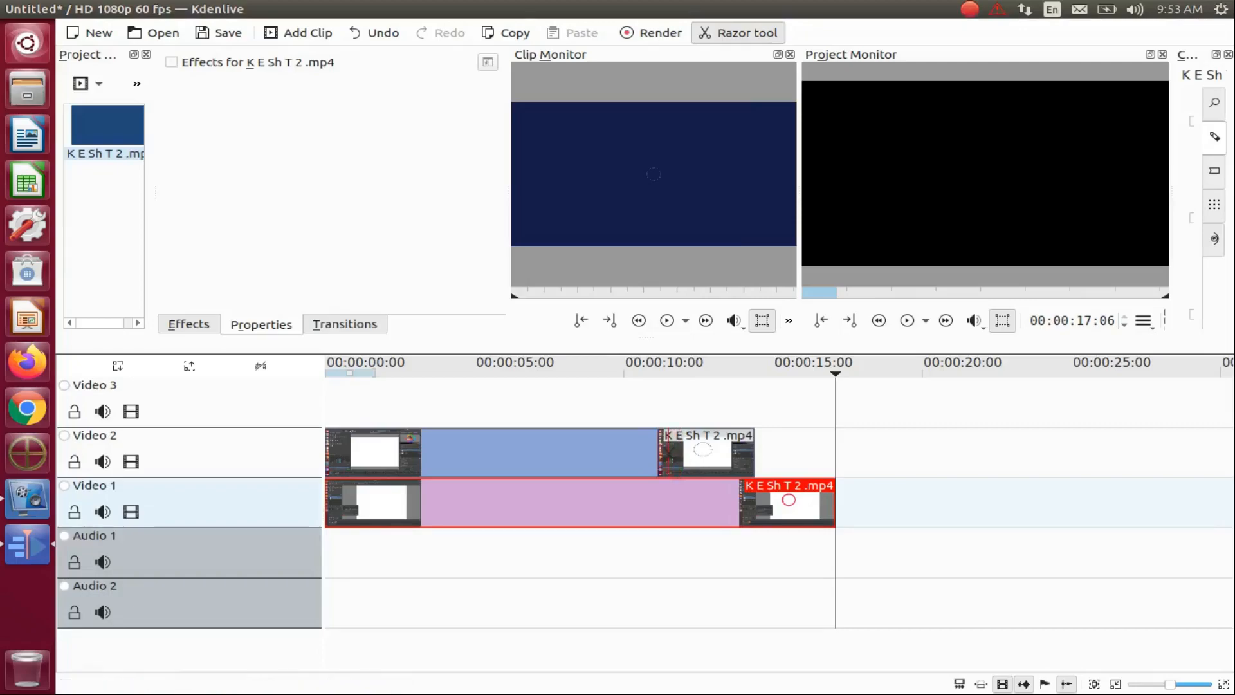
Step: Cut the Video 2 clip at about 00:00:11:22 and copy the piece after the cut
{"action": "left_click", "coordinate": [663, 454]}
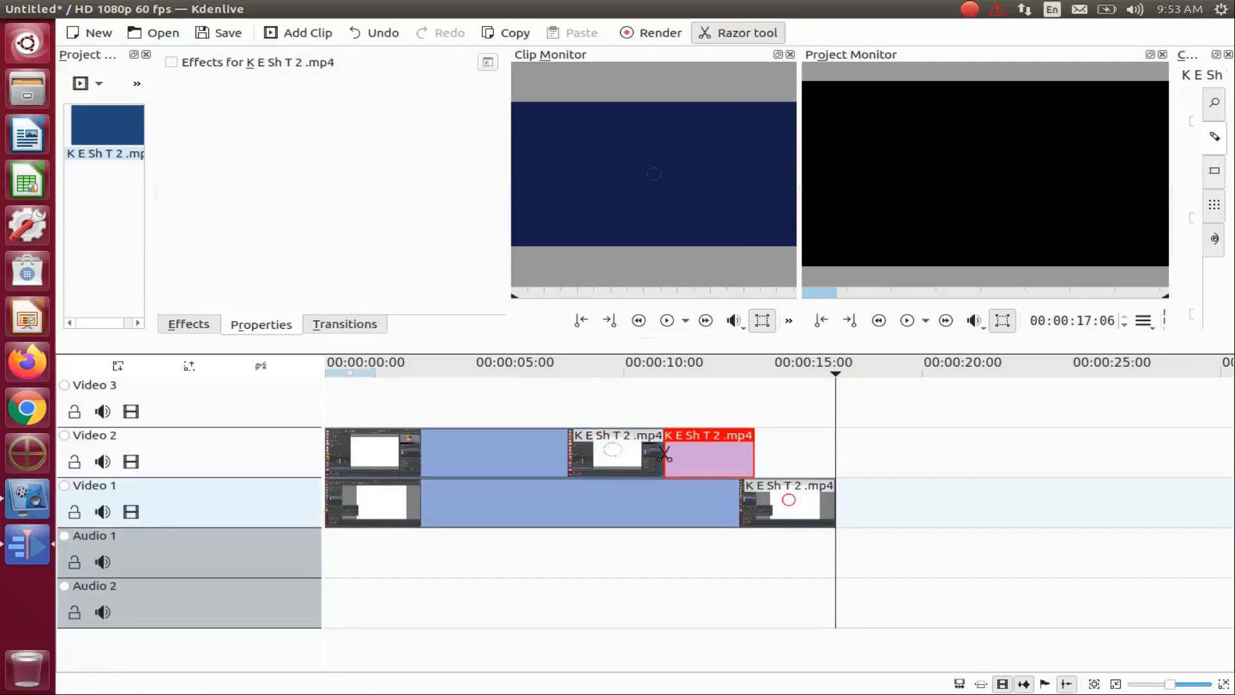
{"action": "key", "text": "s"}
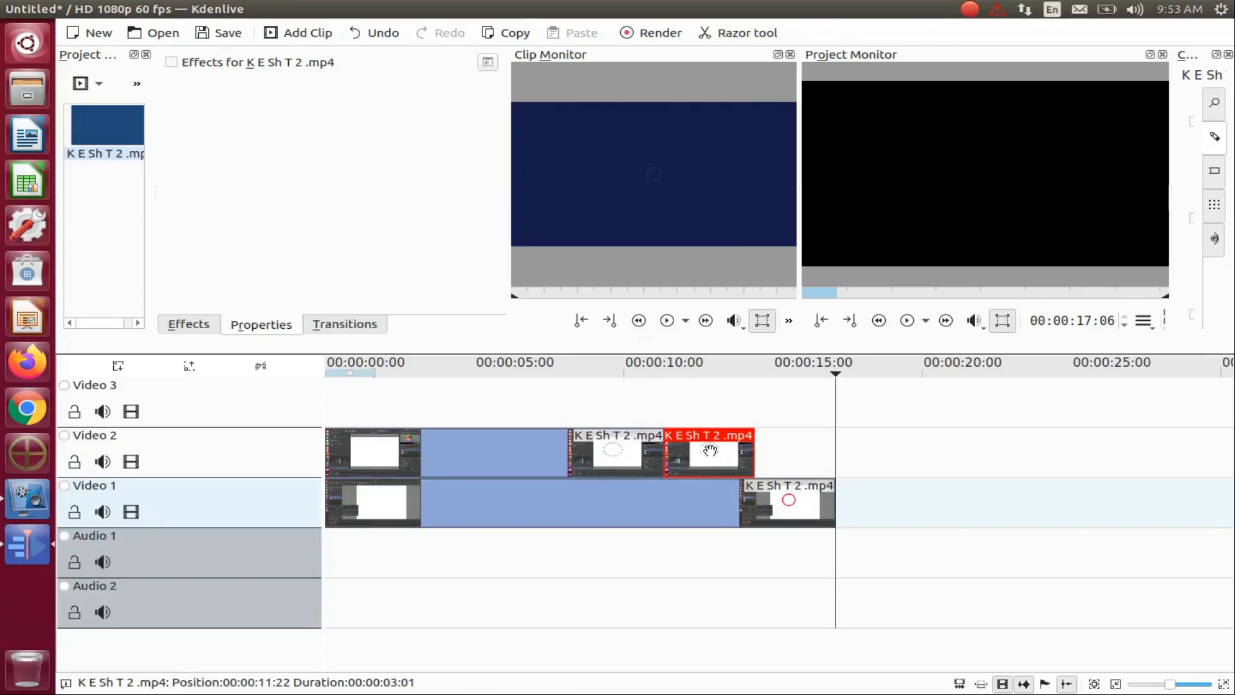
{"action": "right_click", "coordinate": [712, 454]}
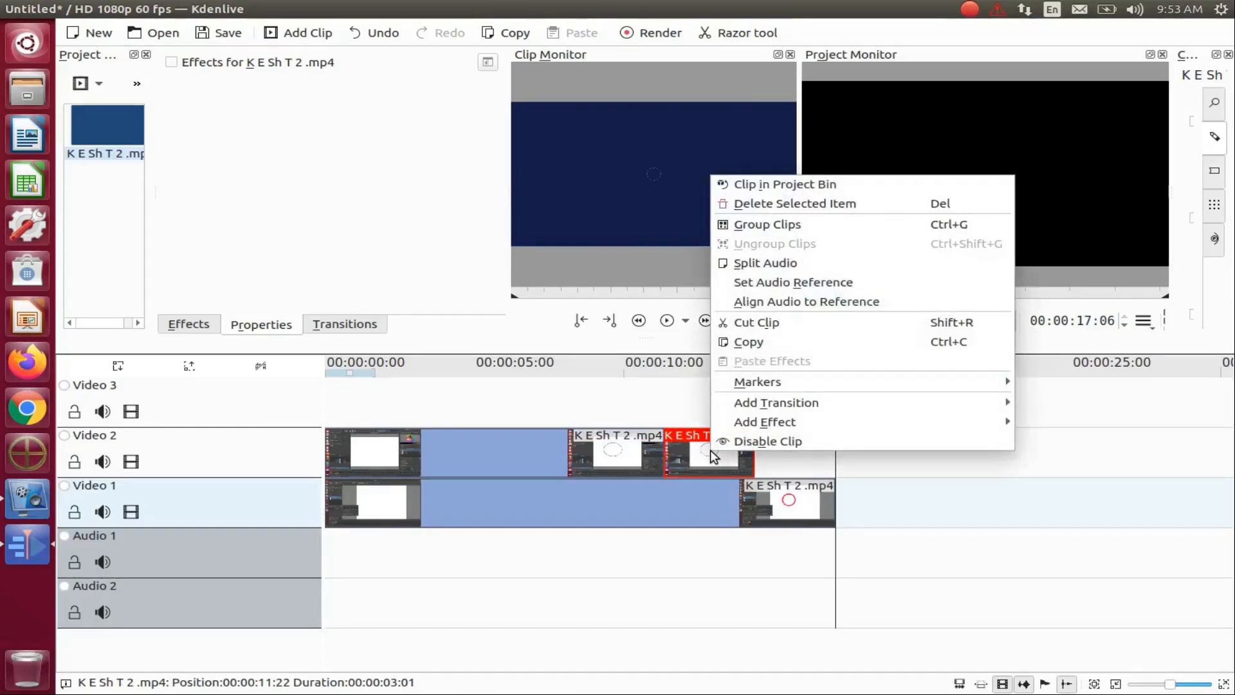
{"action": "left_click", "coordinate": [753, 339]}
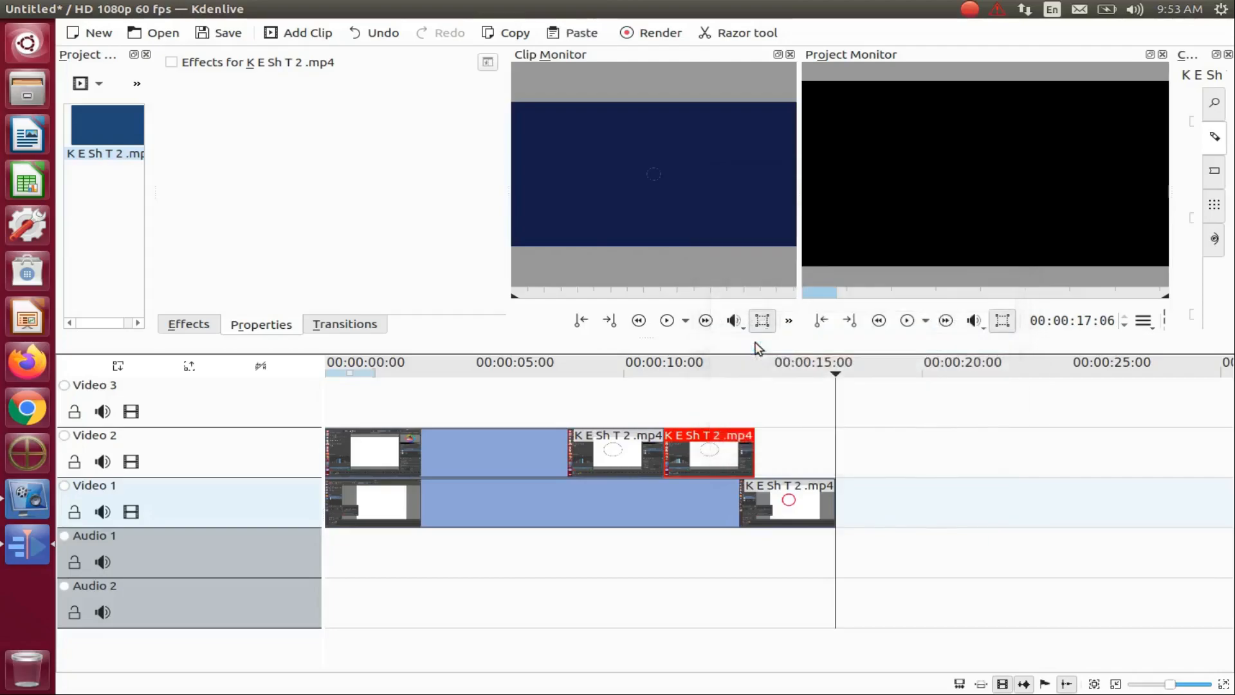
Step: Paste the copied piece at the end of Video 2 and trim its end to line up with the end of the Video 1 clip
{"action": "right_click", "coordinate": [781, 404]}
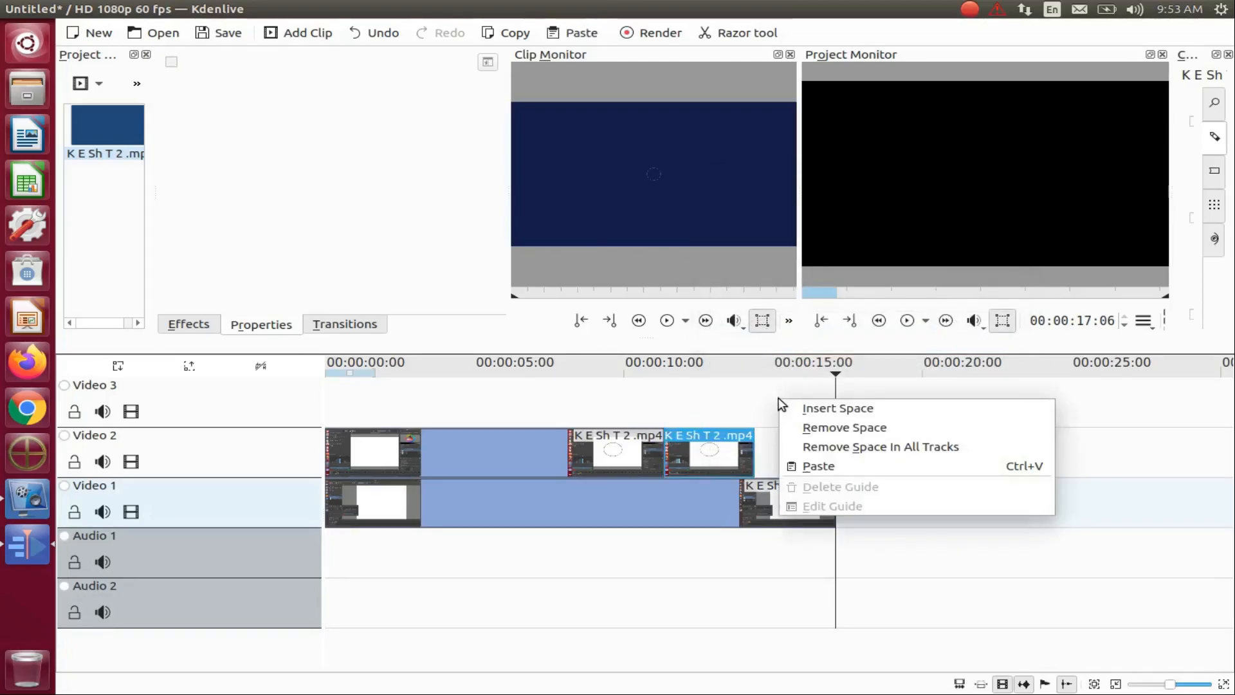
{"action": "left_click", "coordinate": [813, 464]}
{"action": "left_click_drag", "start_coordinate": [809, 410], "coordinate": [779, 446]}
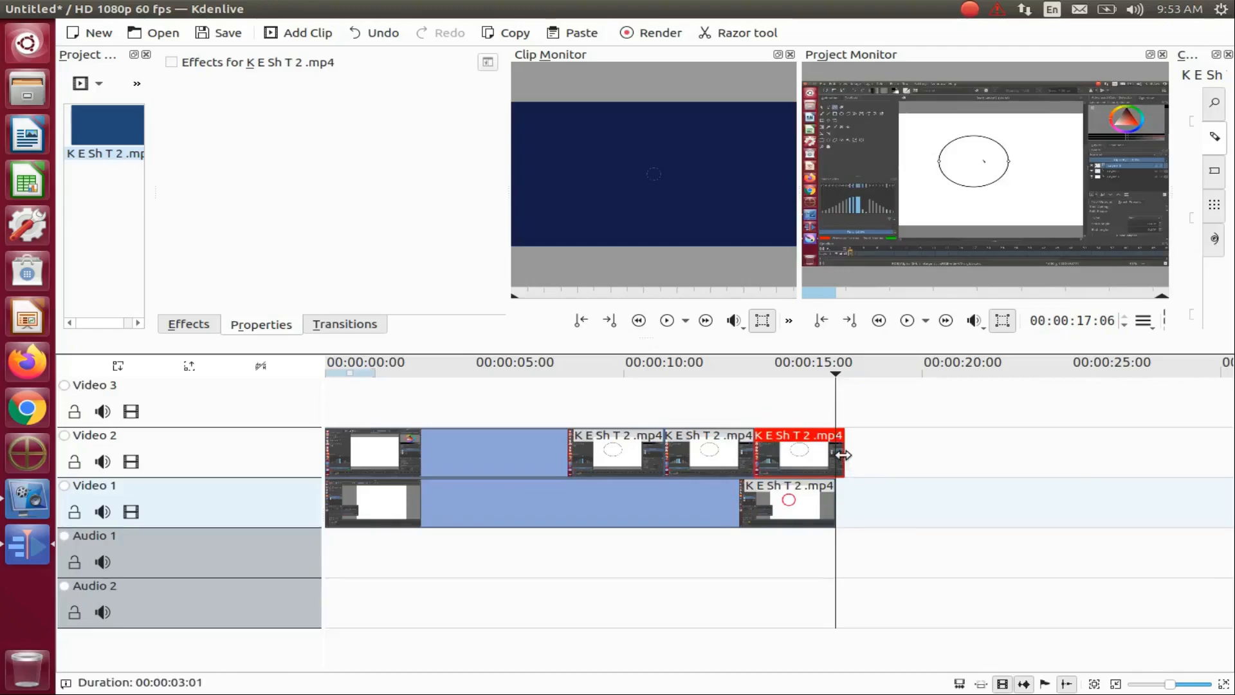
{"action": "left_click_drag", "start_coordinate": [843, 455], "coordinate": [834, 455]}
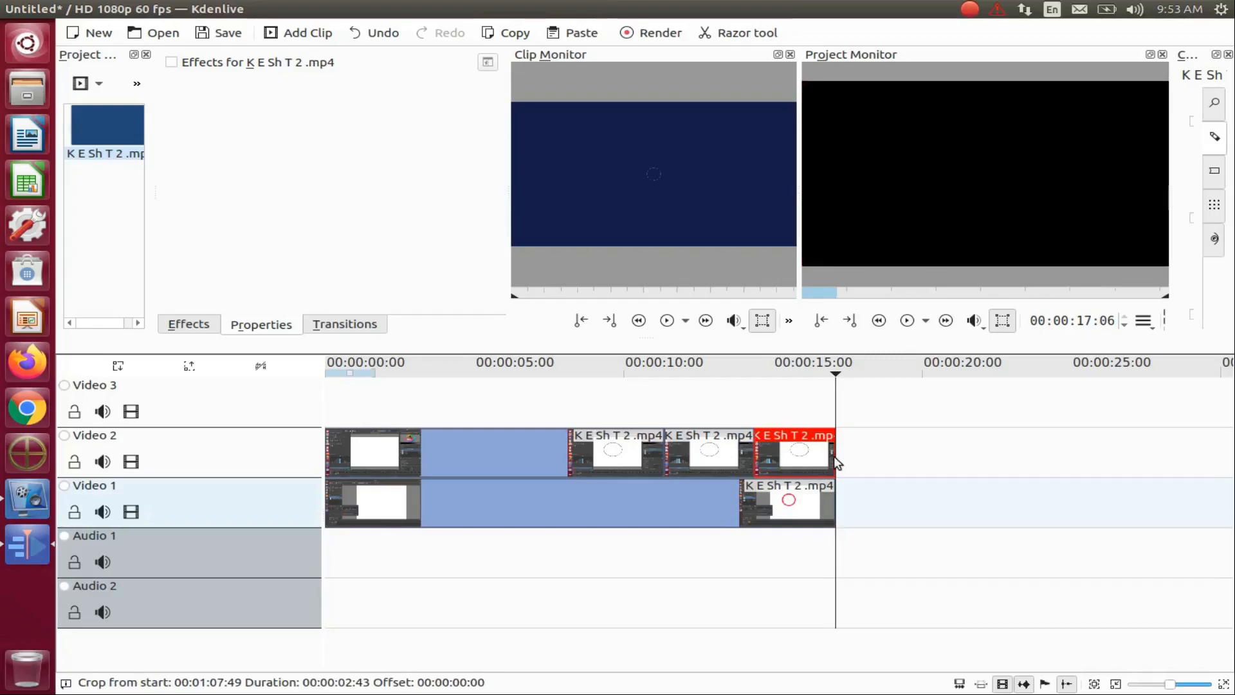
Step: Add the Position and Zoom effect to the first clip on Video 2, with the playhead at 00:00:07:59
{"action": "left_click", "coordinate": [783, 551]}
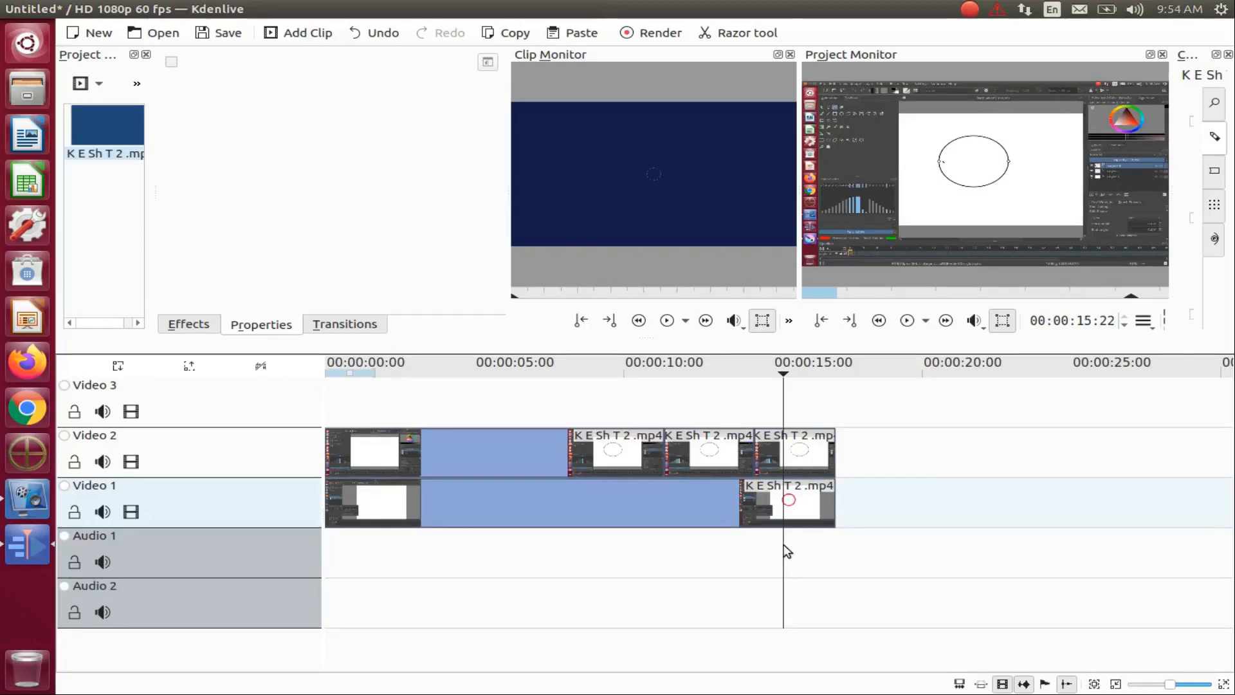
{"action": "left_click", "coordinate": [695, 552]}
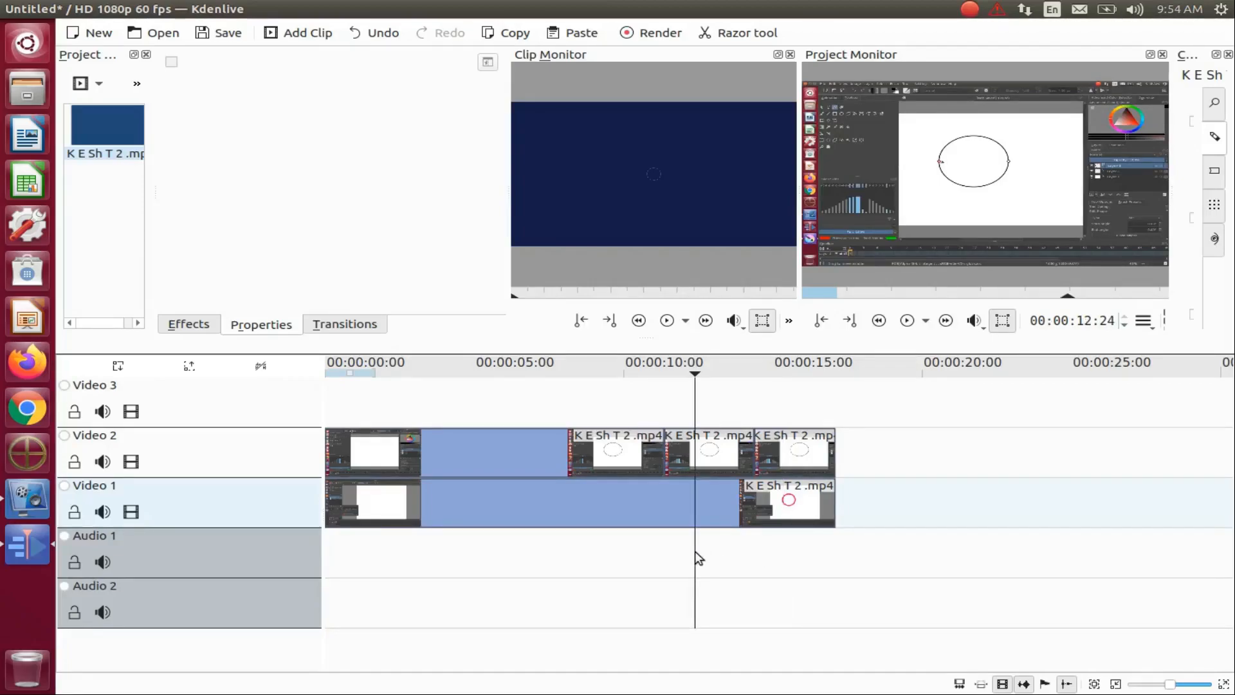
{"action": "left_click", "coordinate": [562, 546]}
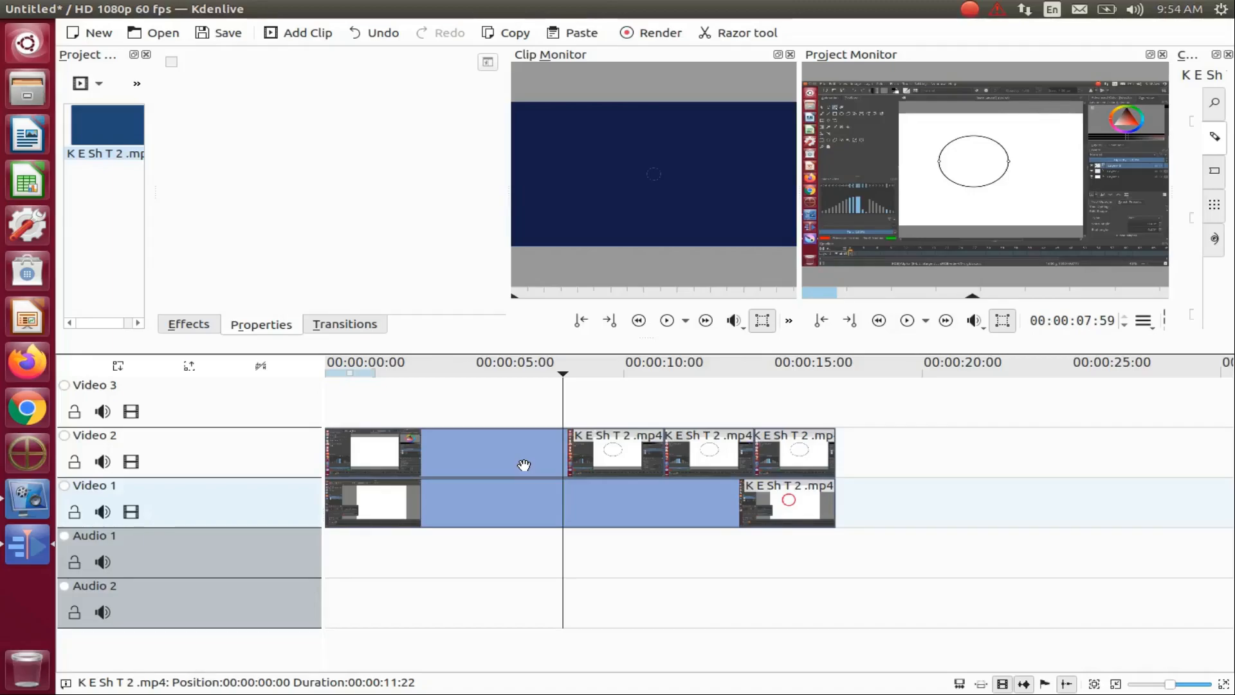
{"action": "left_click", "coordinate": [189, 323]}
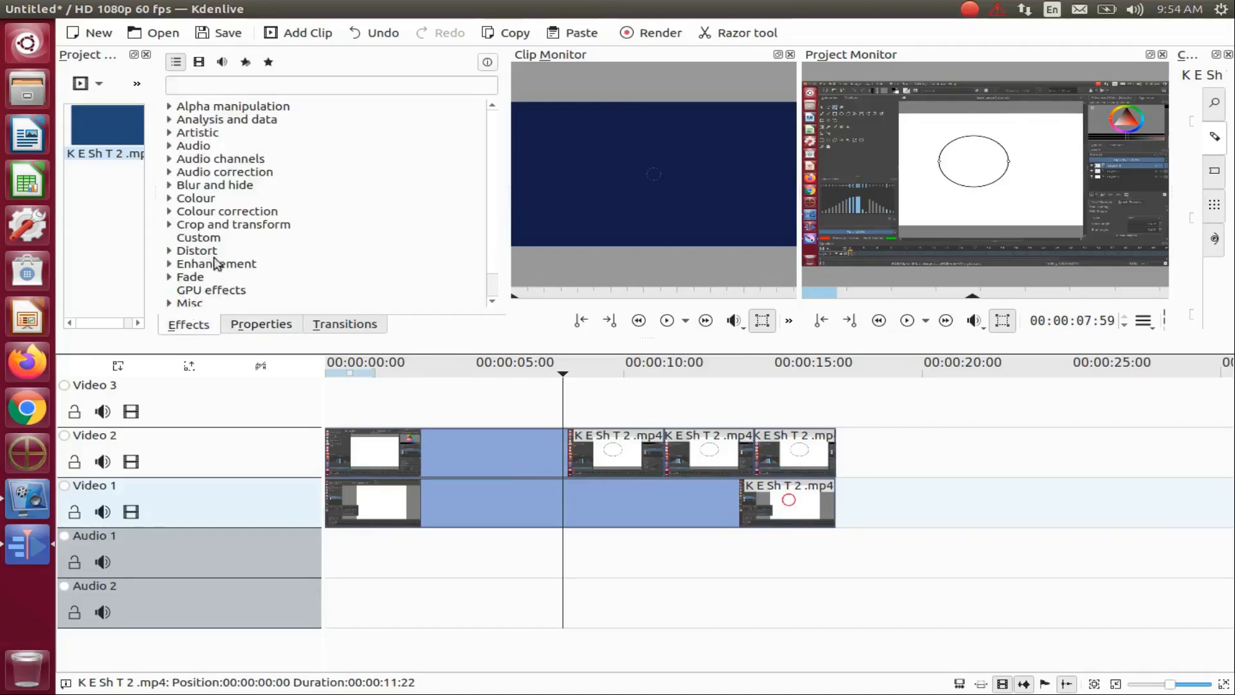
{"action": "left_click", "coordinate": [211, 86]}
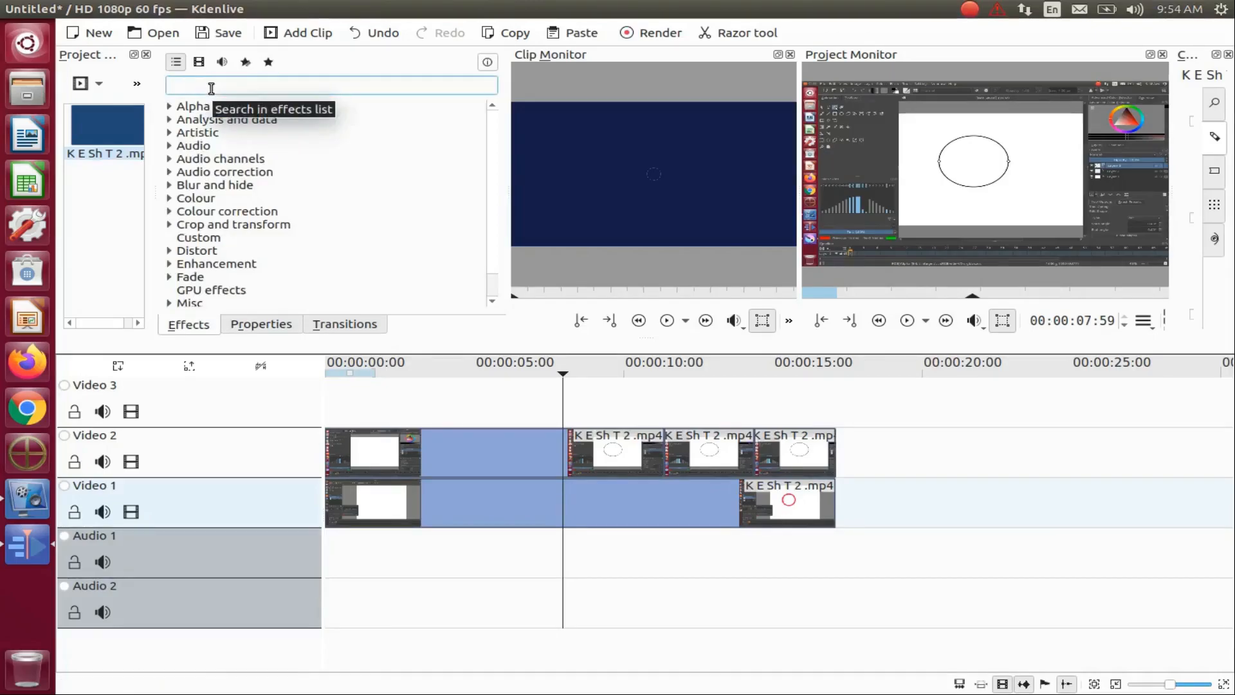
{"action": "type", "text": "zoo"}
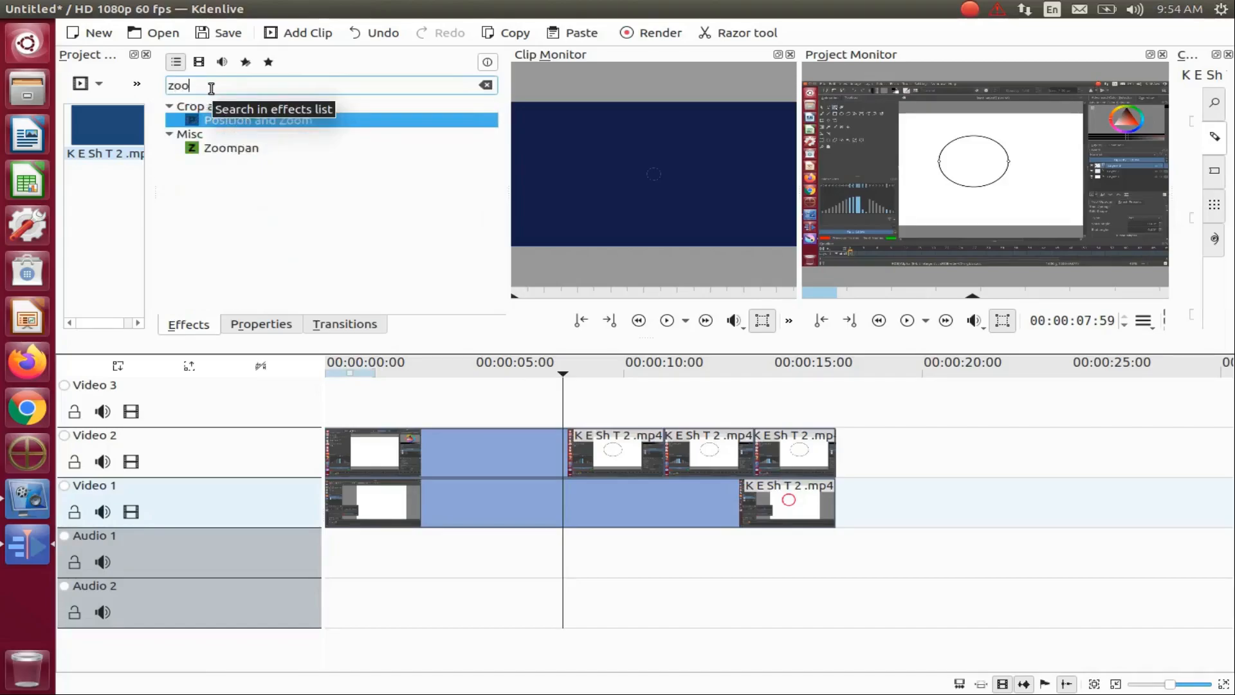
{"action": "left_click_drag", "start_coordinate": [267, 120], "coordinate": [453, 446]}
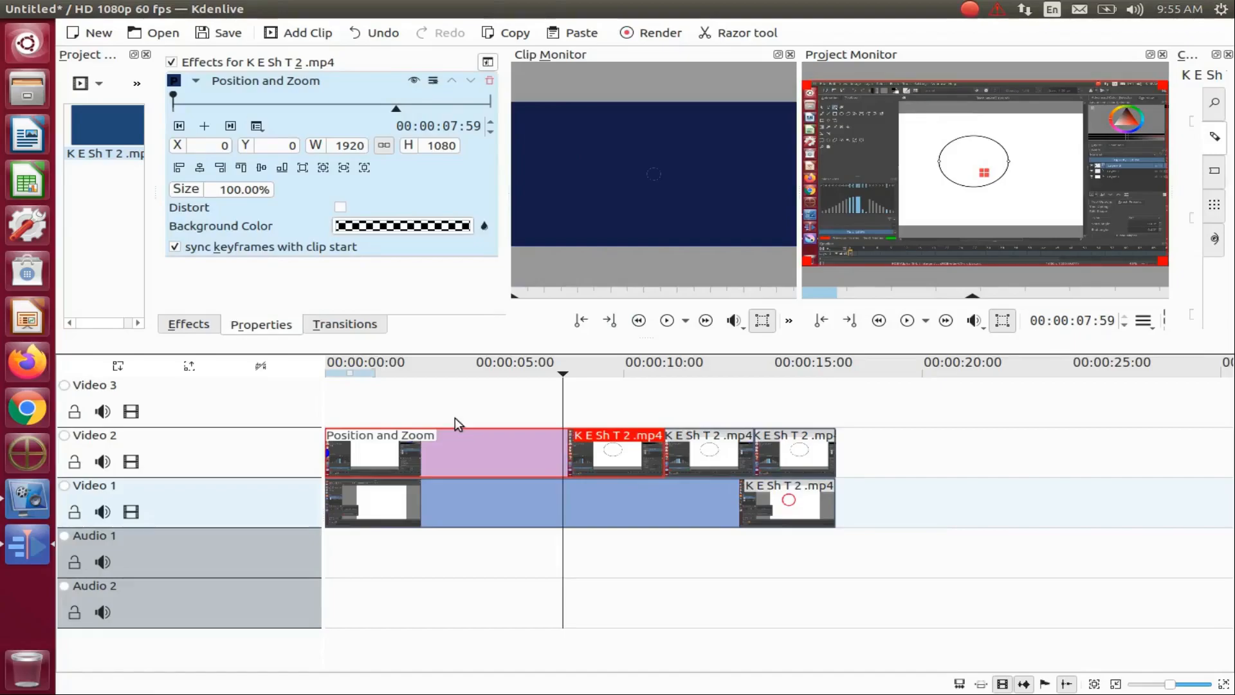
Step: Enable Distort, unlock the proportions and squeeze the Video 2 picture into the frame's right half, at about X 938 and 982 x 1087
{"action": "left_click", "coordinate": [341, 207]}
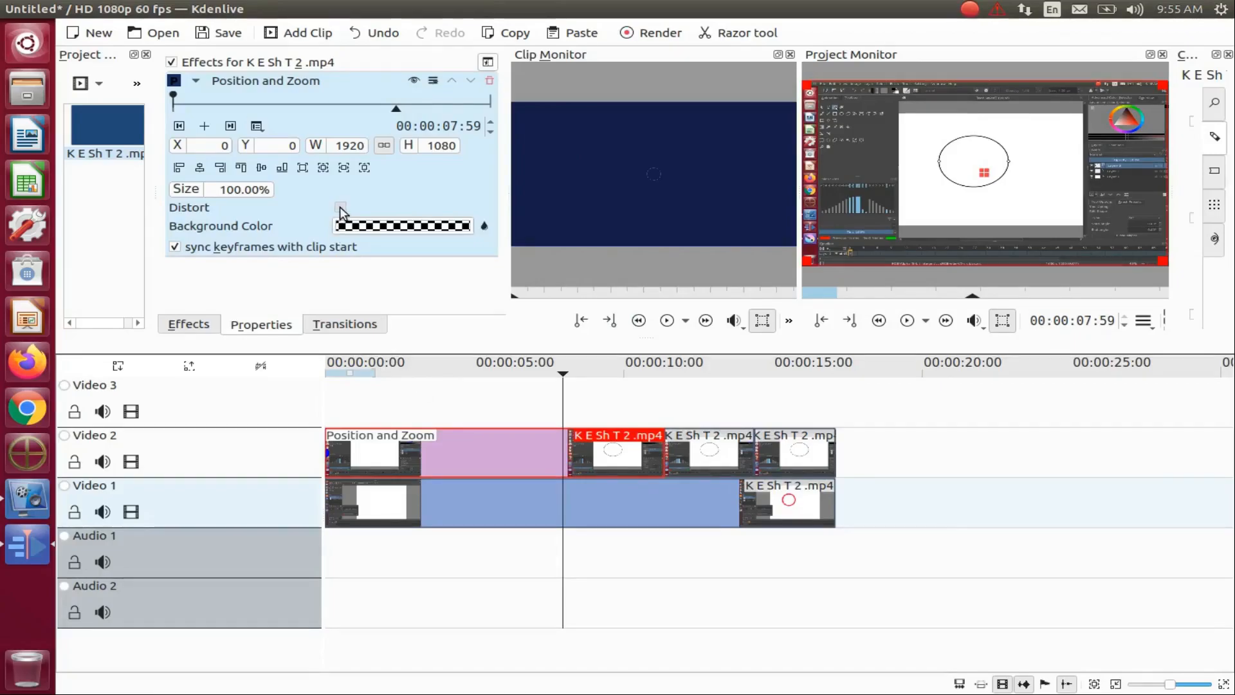
{"action": "left_click", "coordinate": [384, 146]}
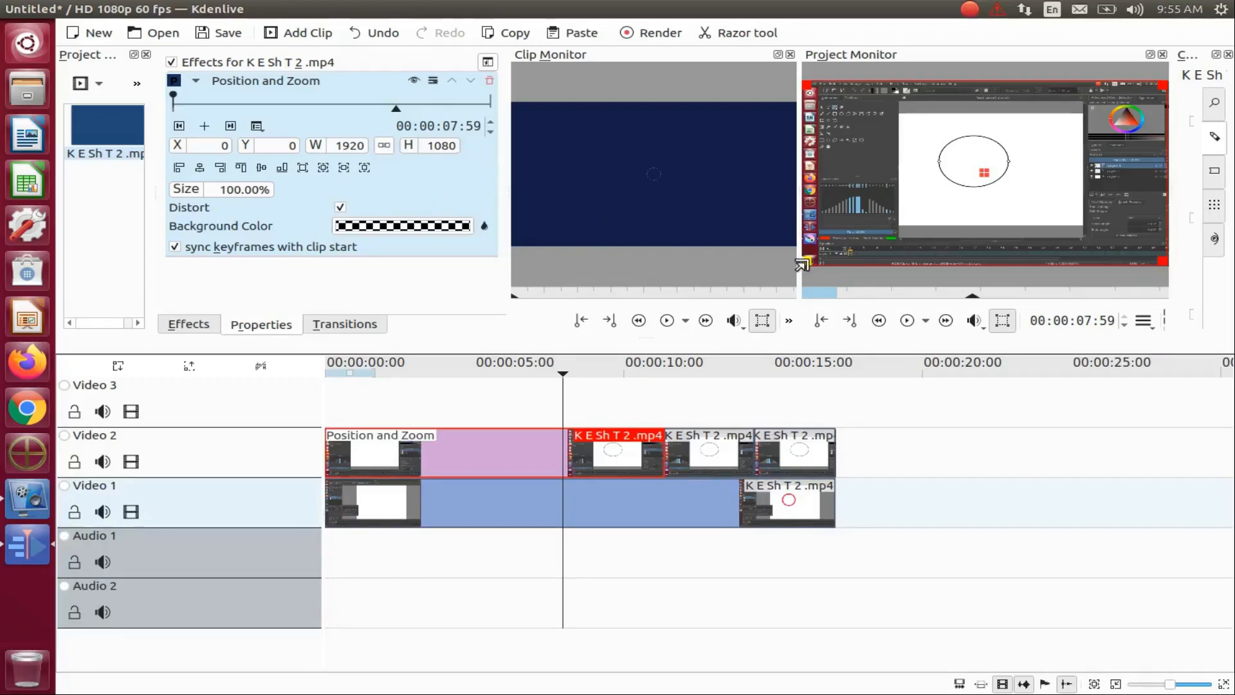
{"action": "left_click_drag", "start_coordinate": [802, 264], "coordinate": [990, 264]}
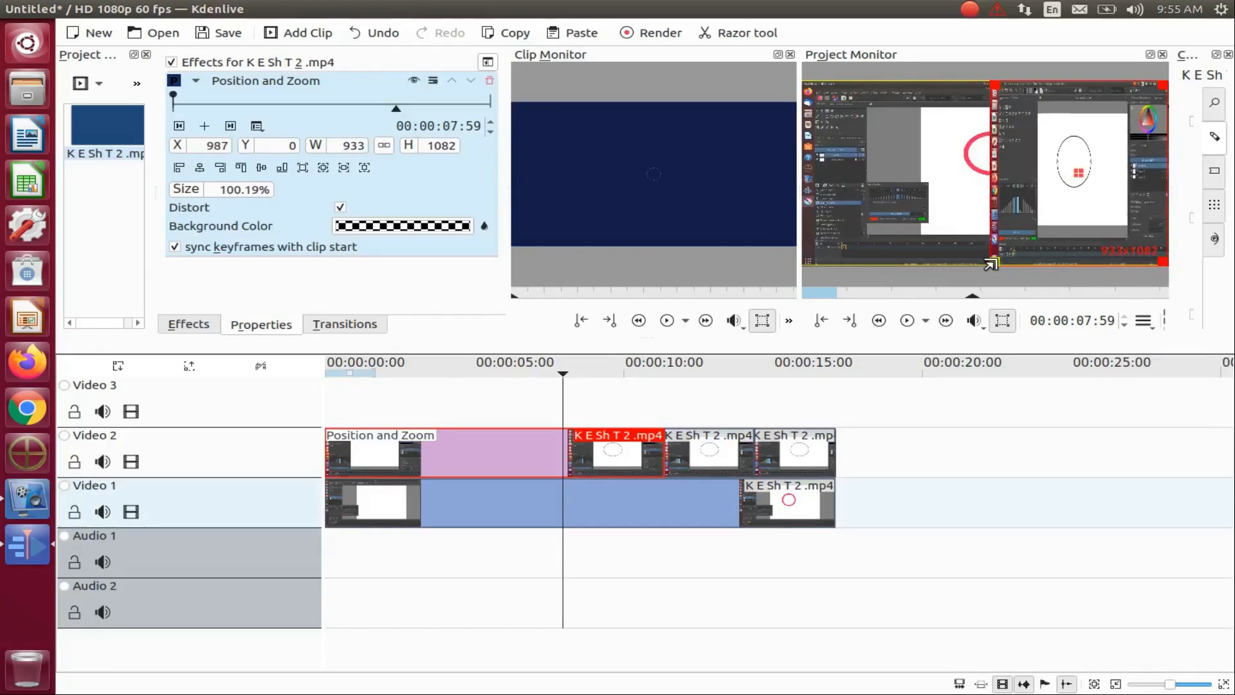
{"action": "left_click_drag", "start_coordinate": [990, 264], "coordinate": [982, 265]}
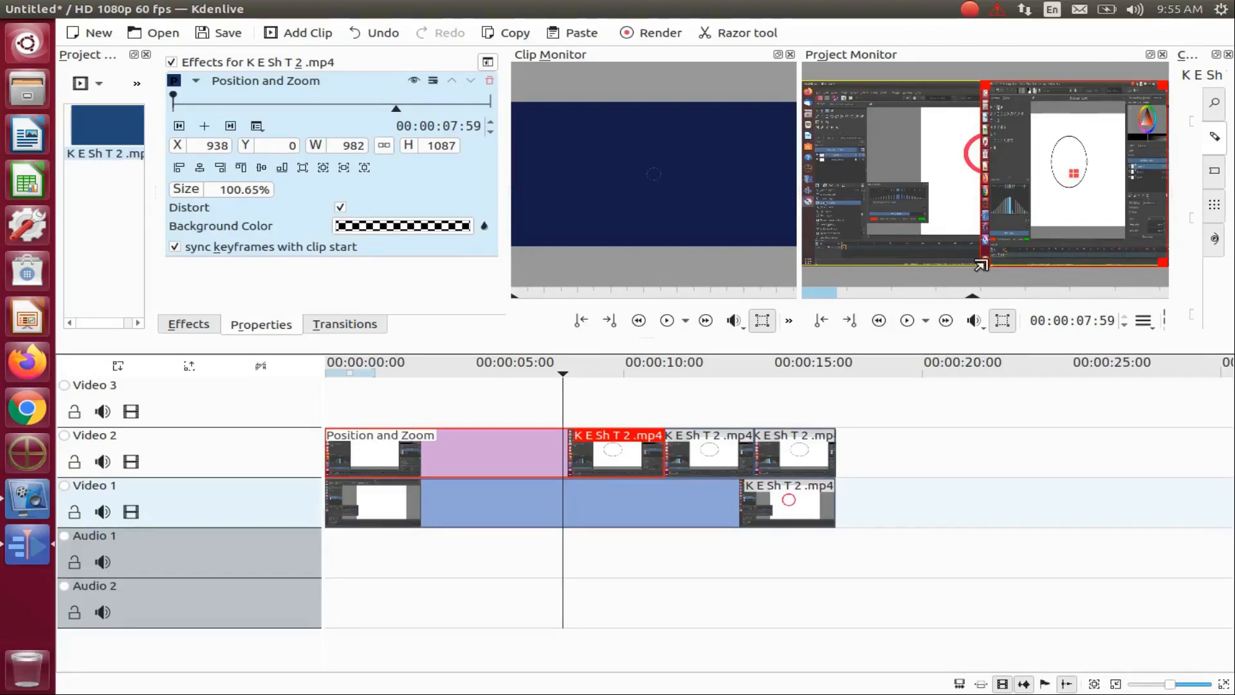
Step: Add the Position and Zoom effect to the Video 1 clip
{"action": "left_click", "coordinate": [579, 508]}
{"action": "left_click", "coordinate": [188, 324]}
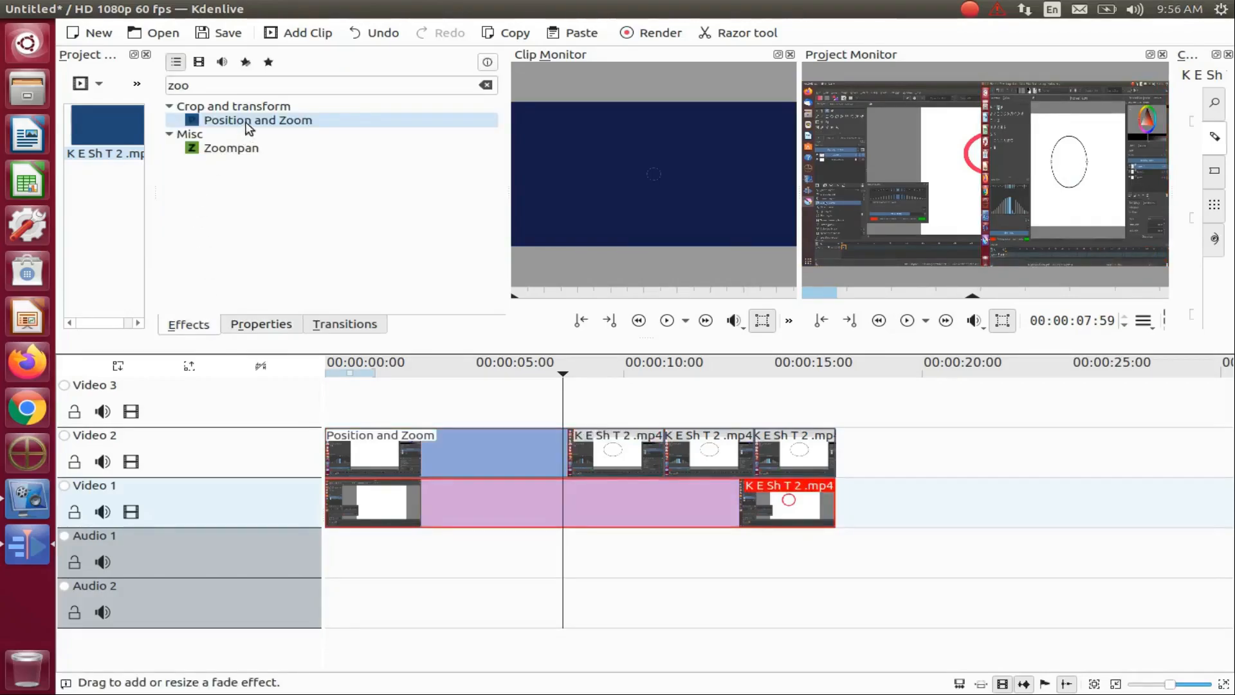
{"action": "left_click_drag", "start_coordinate": [253, 120], "coordinate": [469, 496]}
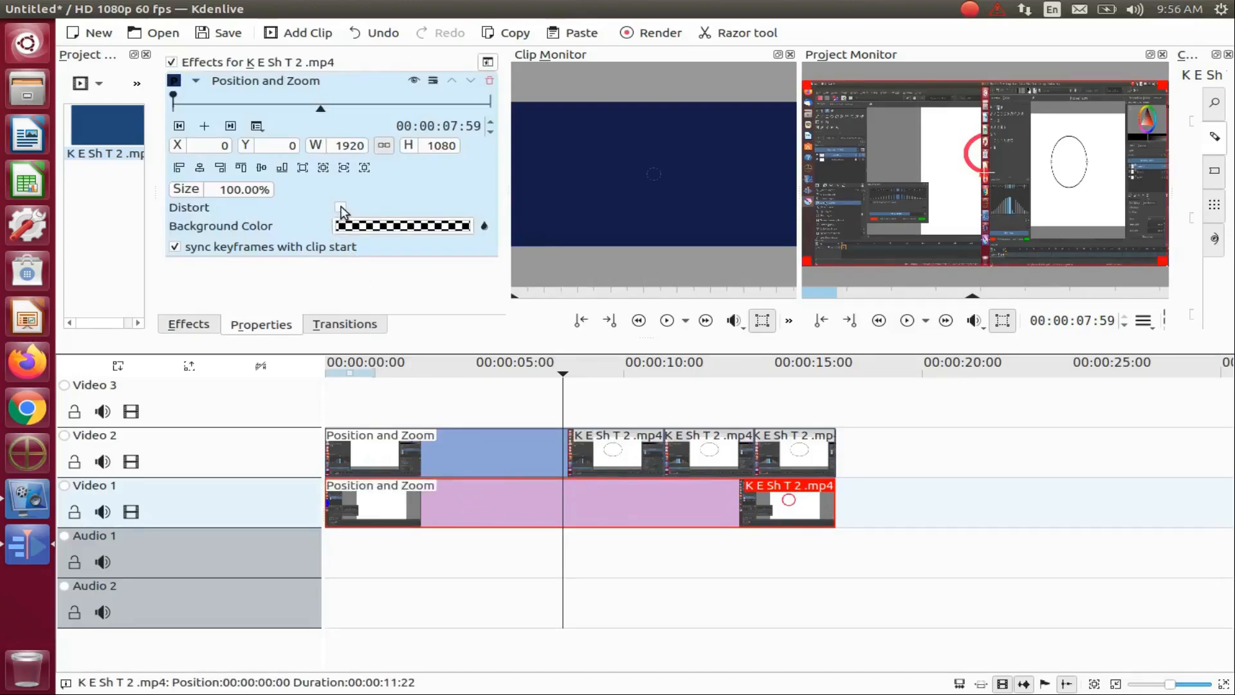
Step: Enable Distort, unlock the proportions and squeeze the Video 1 picture into the frame's left half, at about 942 x 1100
{"action": "left_click", "coordinate": [340, 208]}
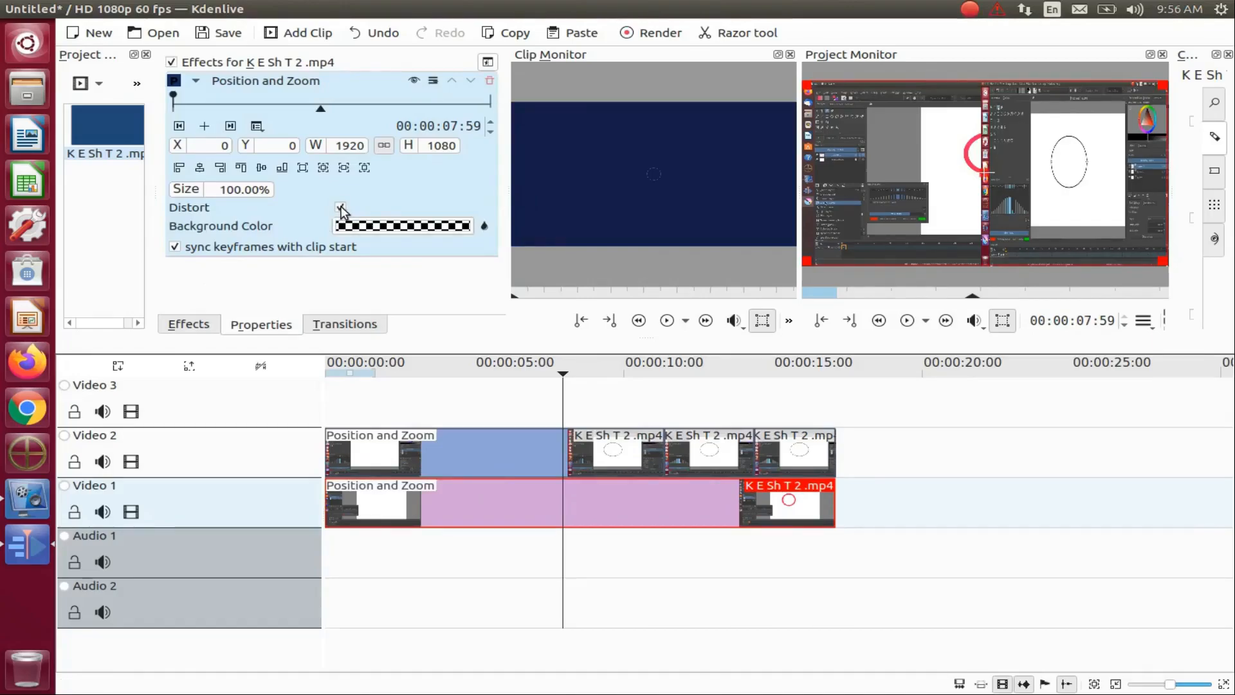
{"action": "left_click", "coordinate": [384, 145]}
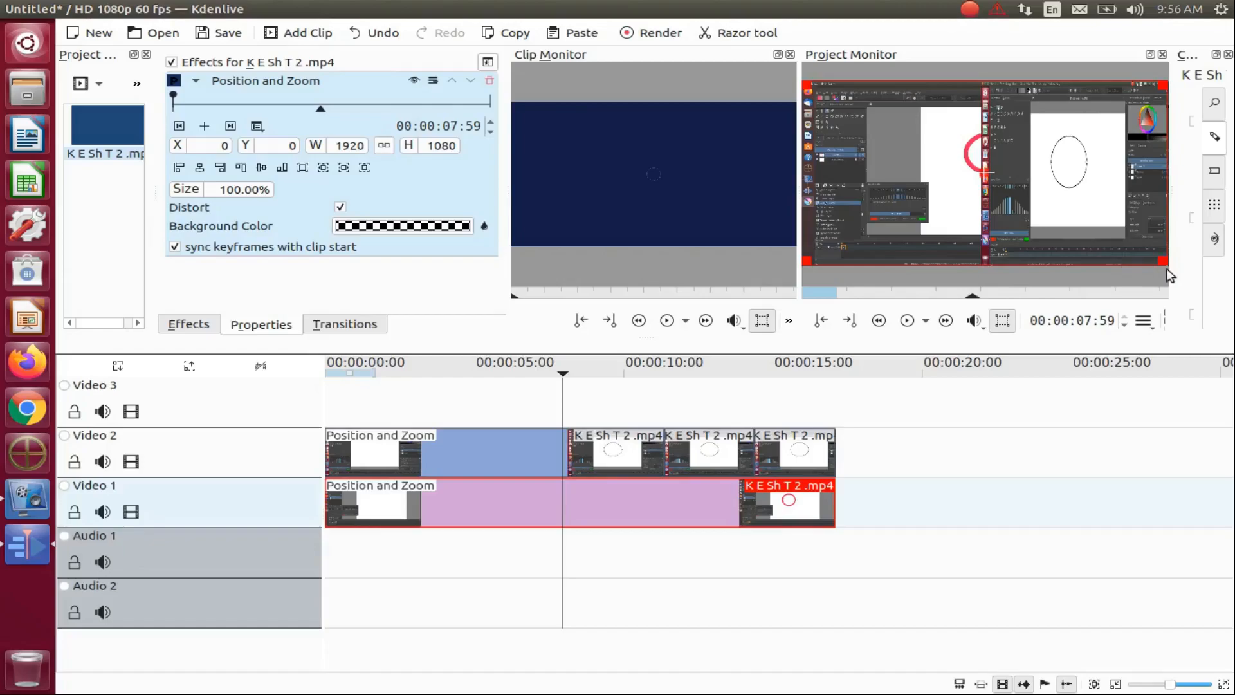
{"action": "left_click_drag", "start_coordinate": [1156, 258], "coordinate": [969, 260]}
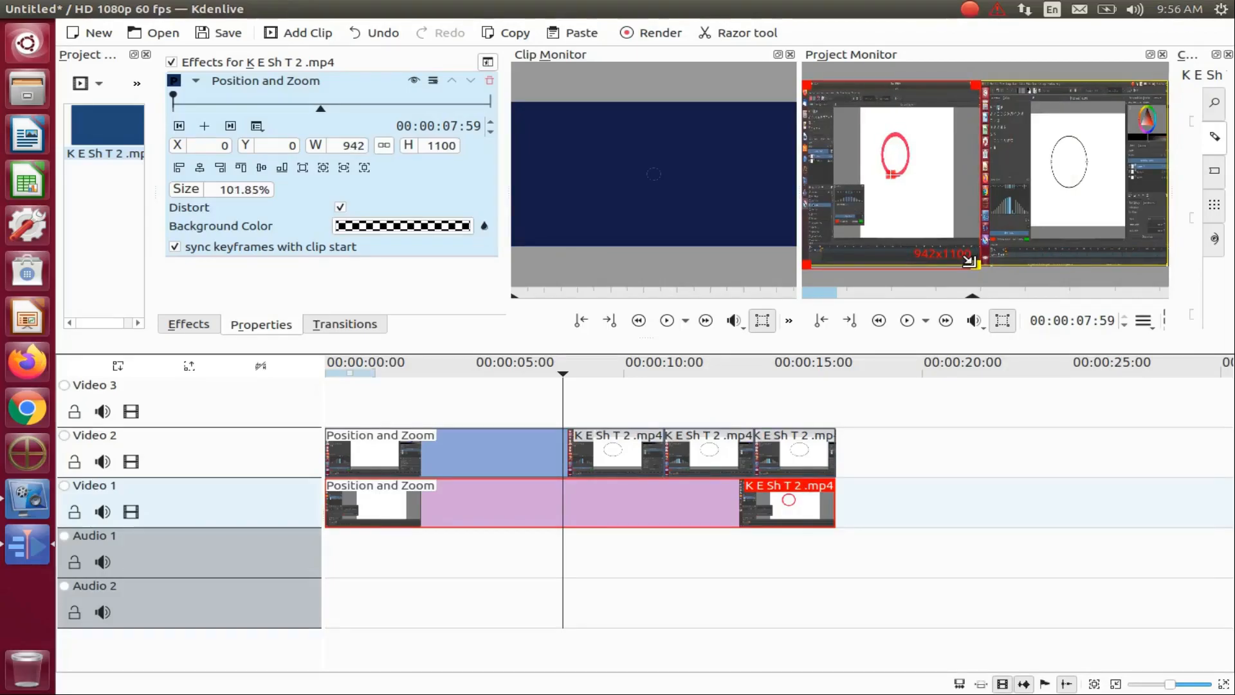
{"action": "left_click", "coordinate": [562, 550]}
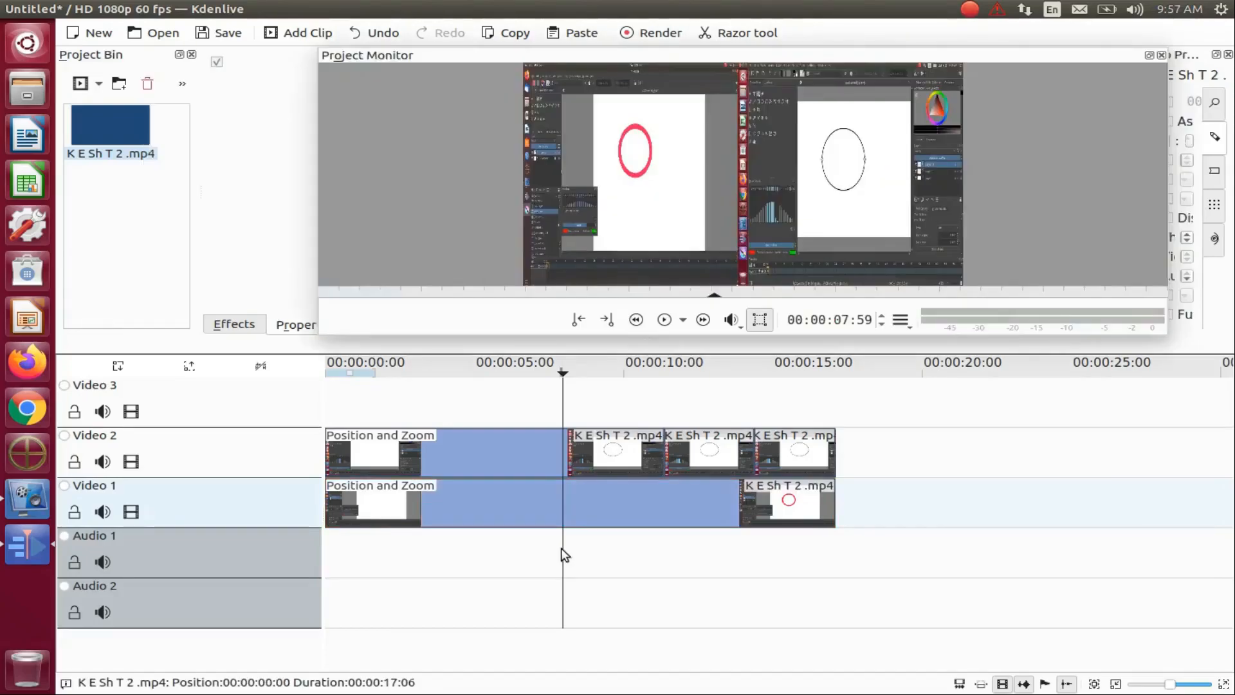
Step: Inspect the side-by-side picture in the enlarged floating Project Monitor and dock the monitor back in place
{"action": "left_click", "coordinate": [561, 547]}
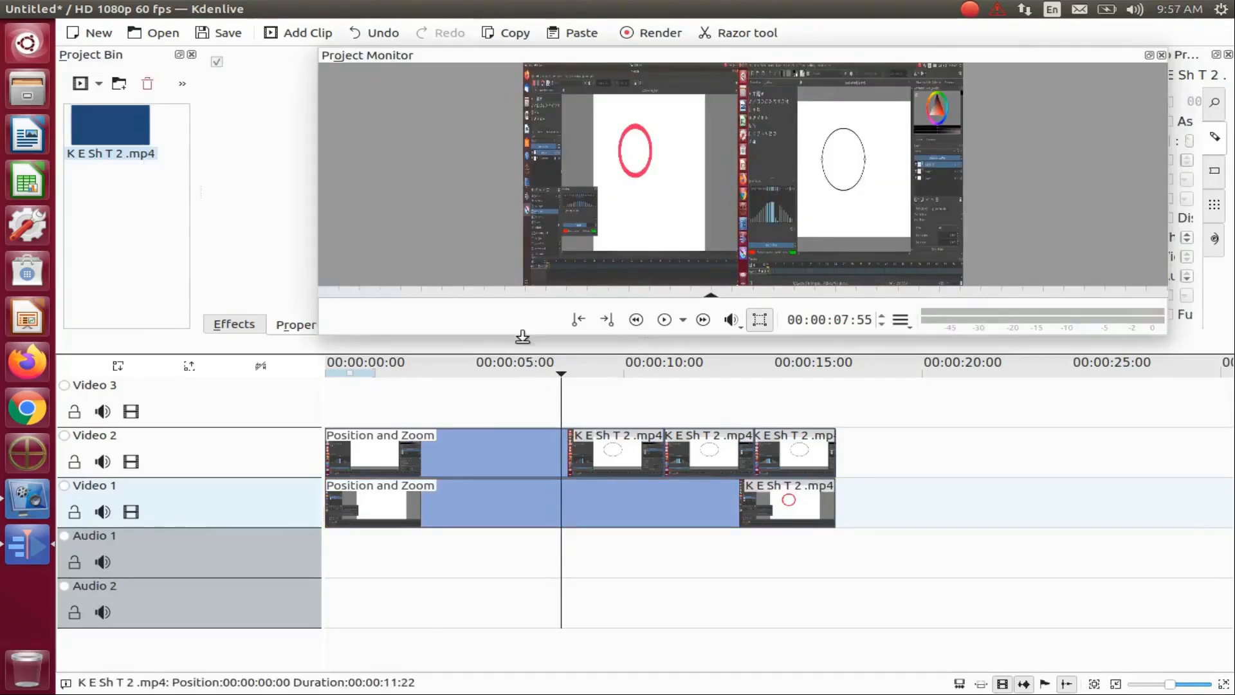
{"action": "left_click_drag", "start_coordinate": [523, 332], "coordinate": [522, 422]}
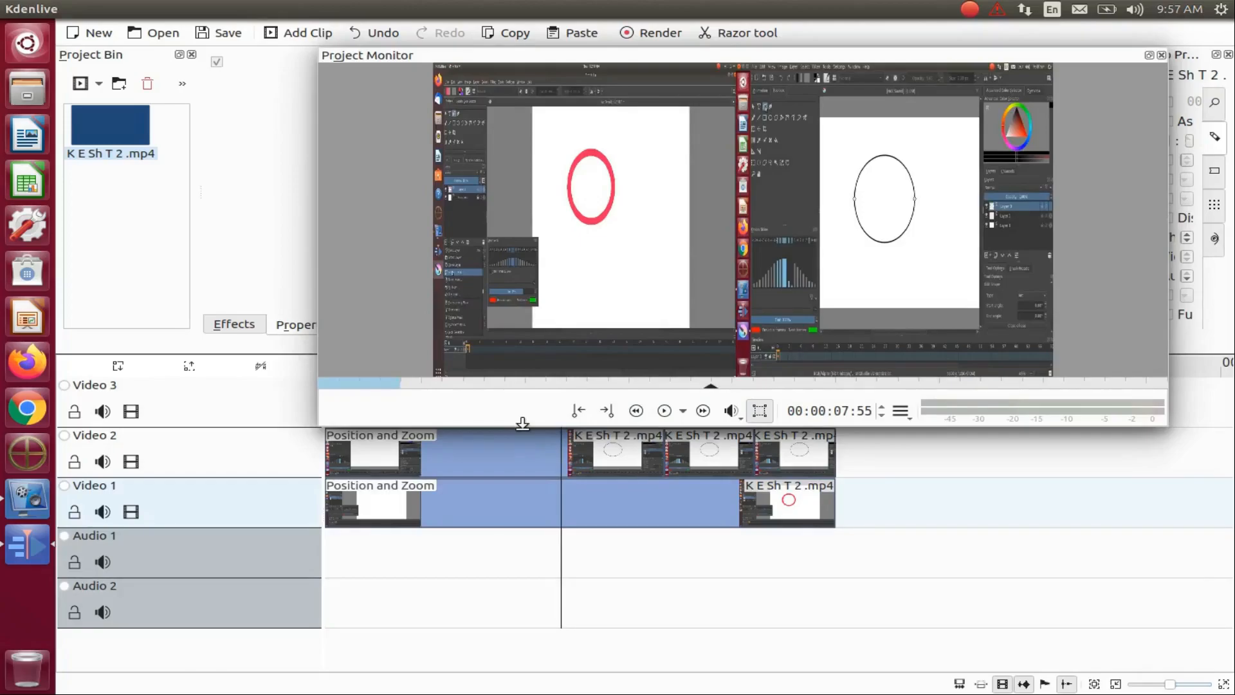
{"action": "left_click_drag", "start_coordinate": [523, 423], "coordinate": [521, 373]}
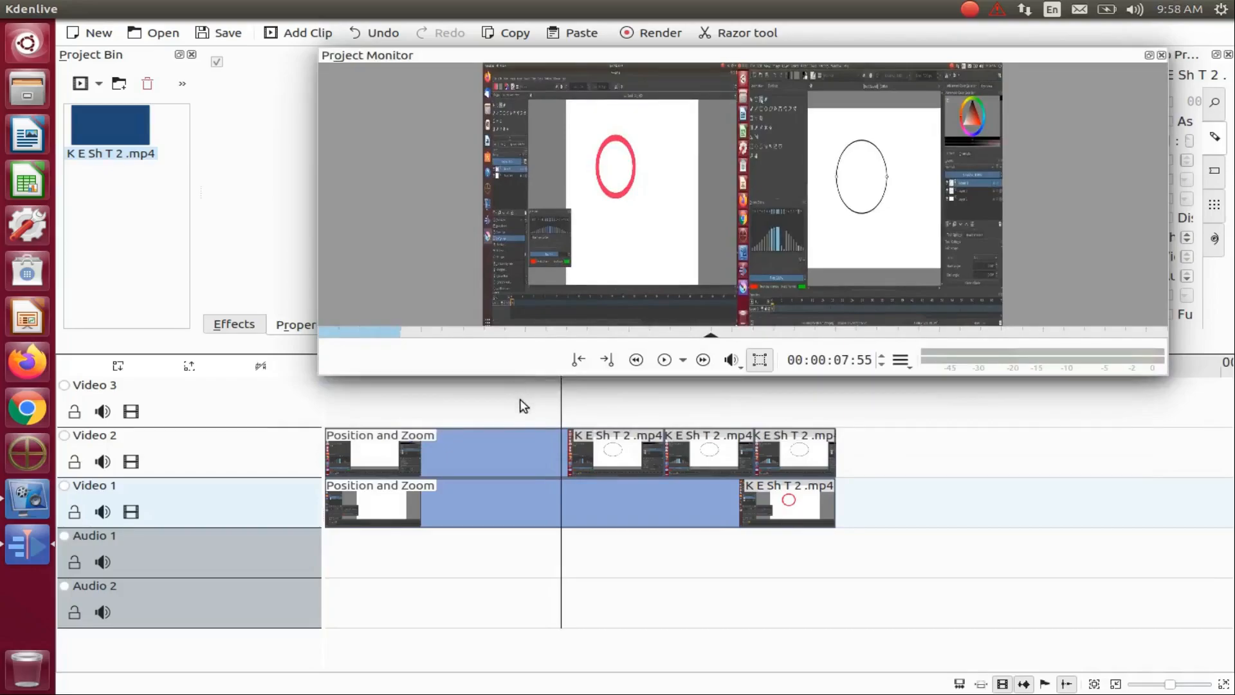
{"action": "left_click", "coordinate": [1149, 55]}
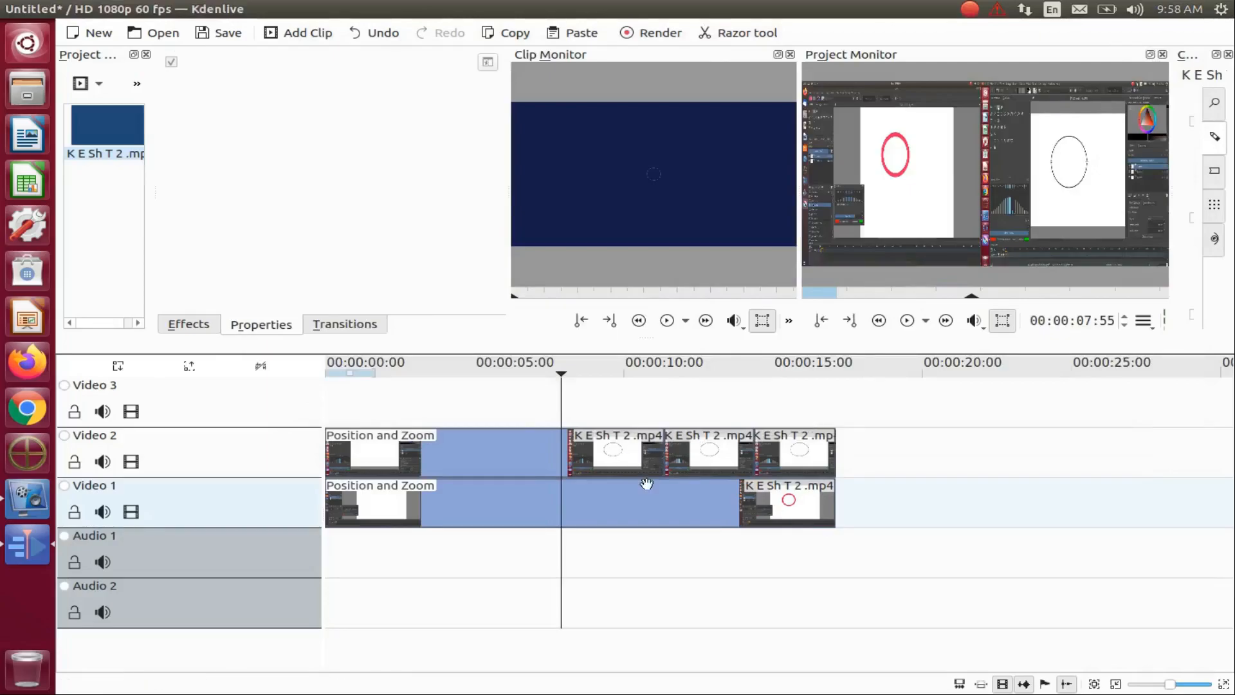
Step: Add the Position and Zoom effect to the middle clip on Video 2, with the playhead at 00:00:12:30
{"action": "left_click", "coordinate": [698, 542]}
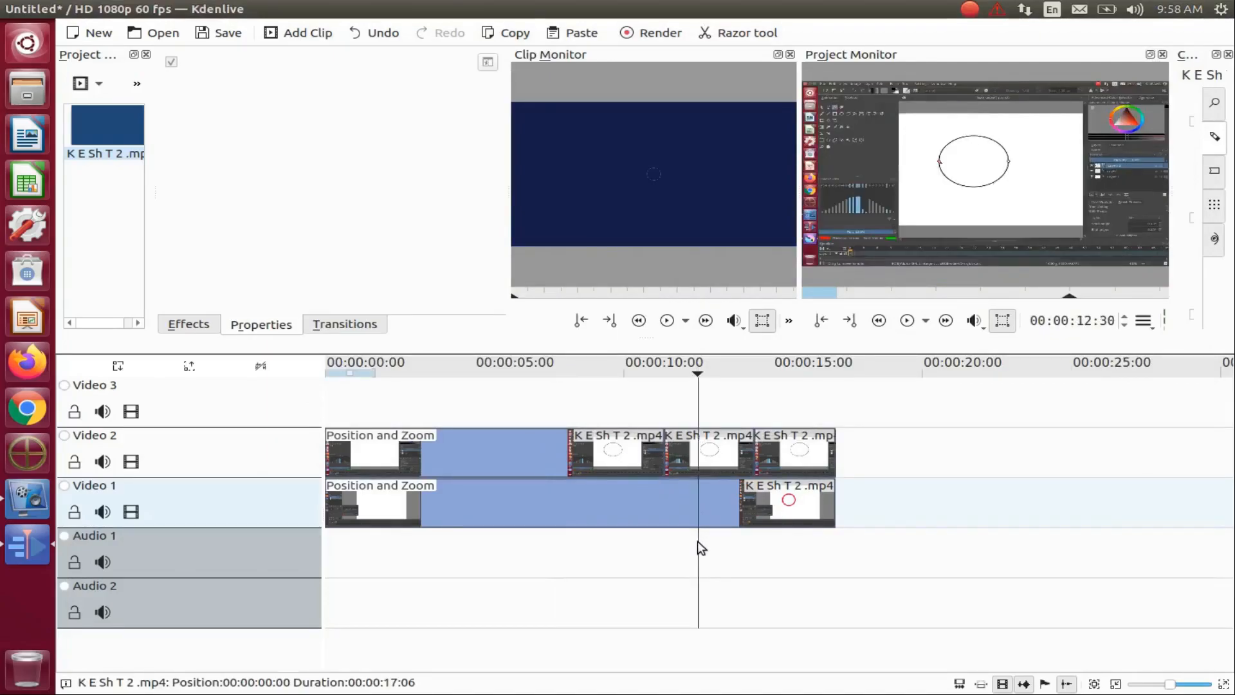
{"action": "left_click", "coordinate": [699, 458]}
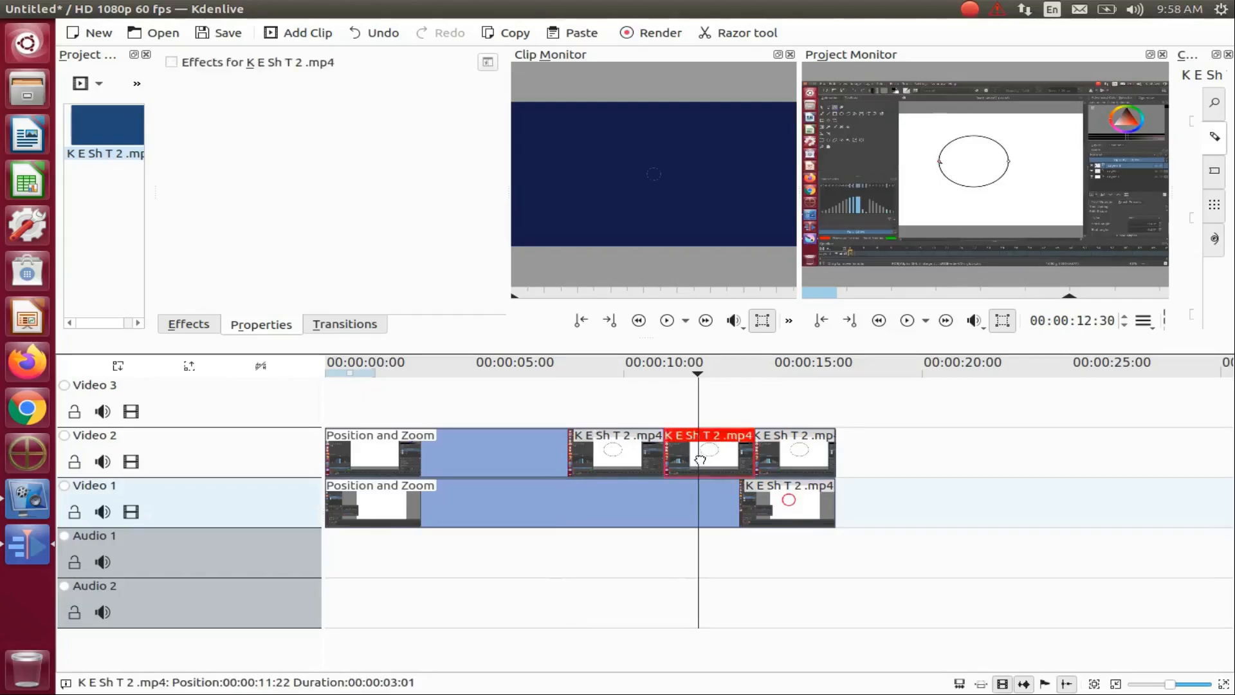
{"action": "left_click", "coordinate": [197, 323]}
{"action": "left_click_drag", "start_coordinate": [244, 120], "coordinate": [723, 449]}
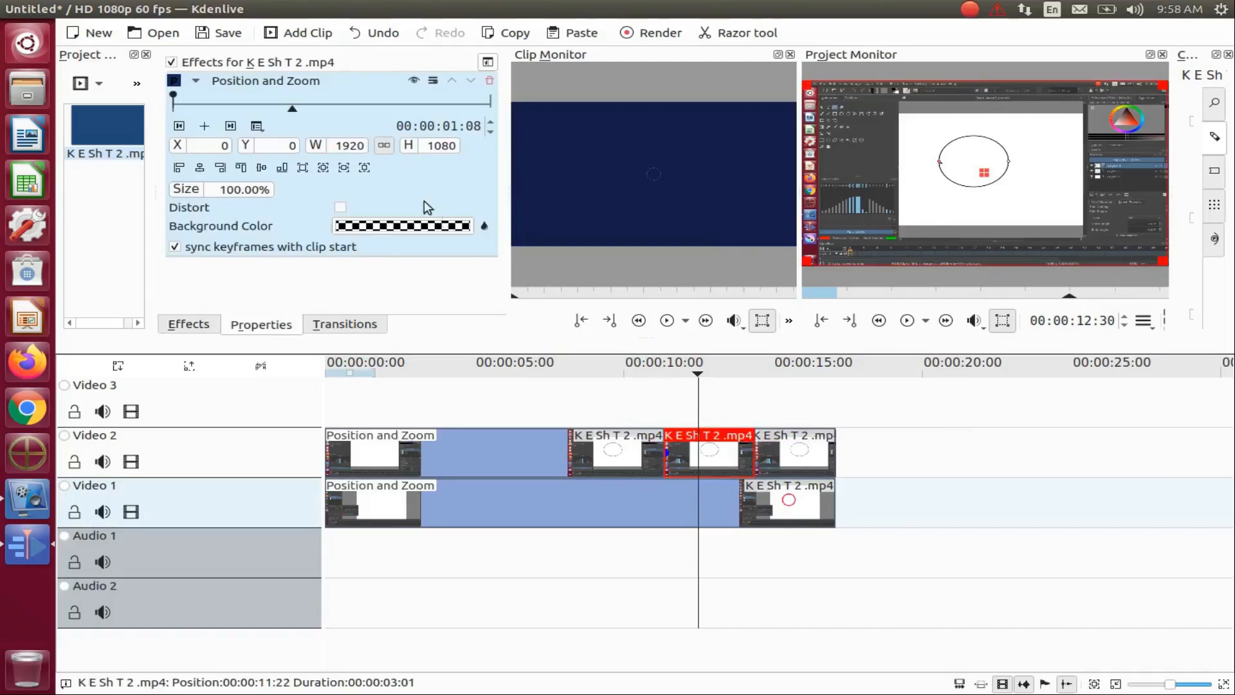
Step: Enable Distort and squeeze the middle Video 2 clip's picture into the frame's right half, at about X 956 and 964 x 1096
{"action": "left_click", "coordinate": [341, 207]}
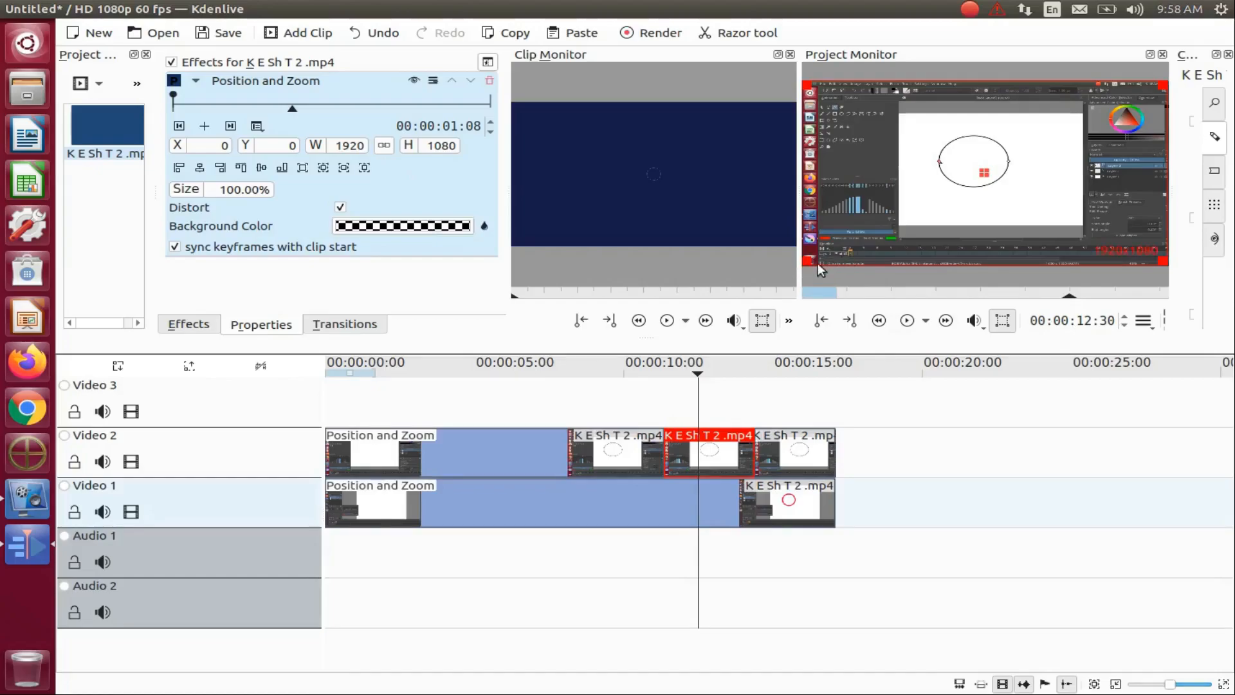
{"action": "left_click_drag", "start_coordinate": [803, 265], "coordinate": [984, 268]}
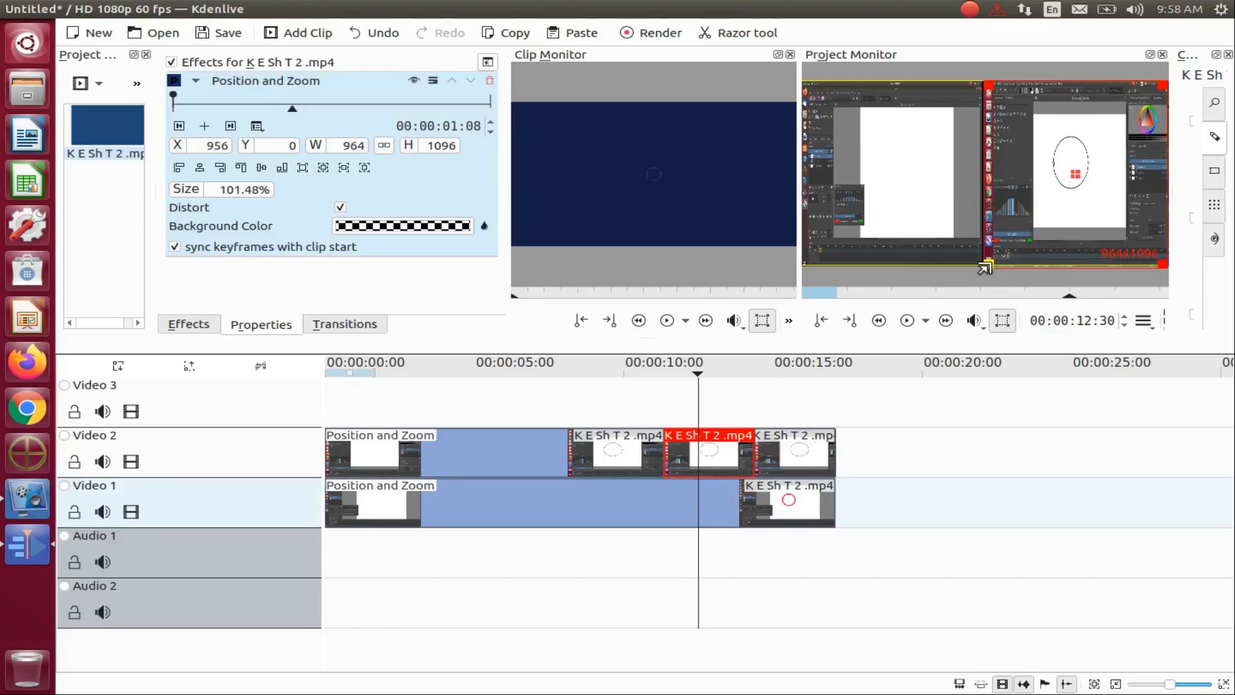
{"action": "left_click", "coordinate": [701, 540]}
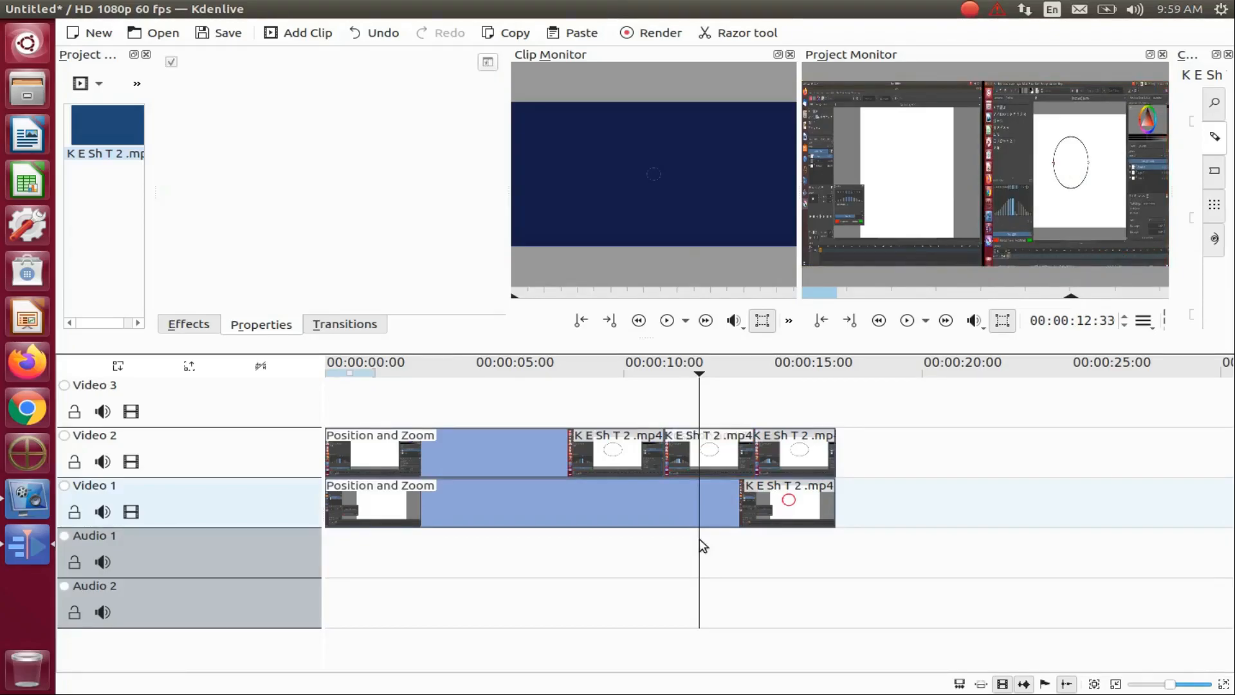
Step: Add the Position and Zoom effect to the last Video 2 clip, enable Distort and squeeze its picture into the frame's right half, about 960 x 1118
{"action": "left_click", "coordinate": [779, 545]}
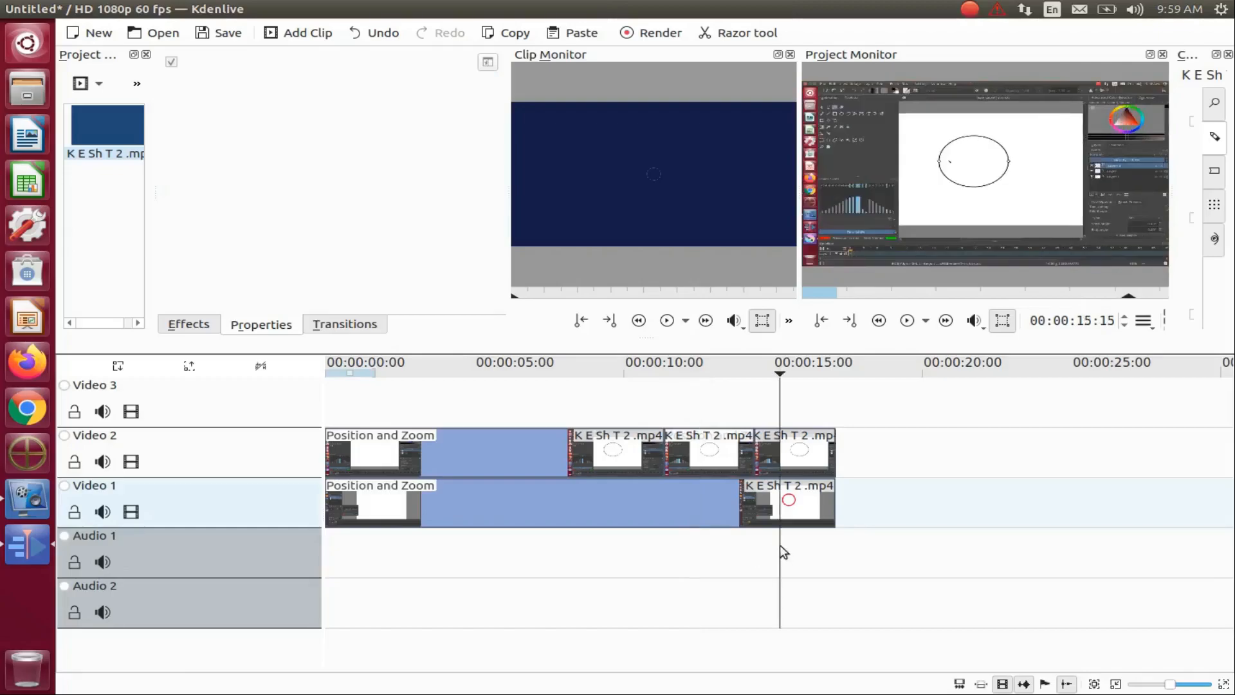
{"action": "left_click", "coordinate": [797, 468]}
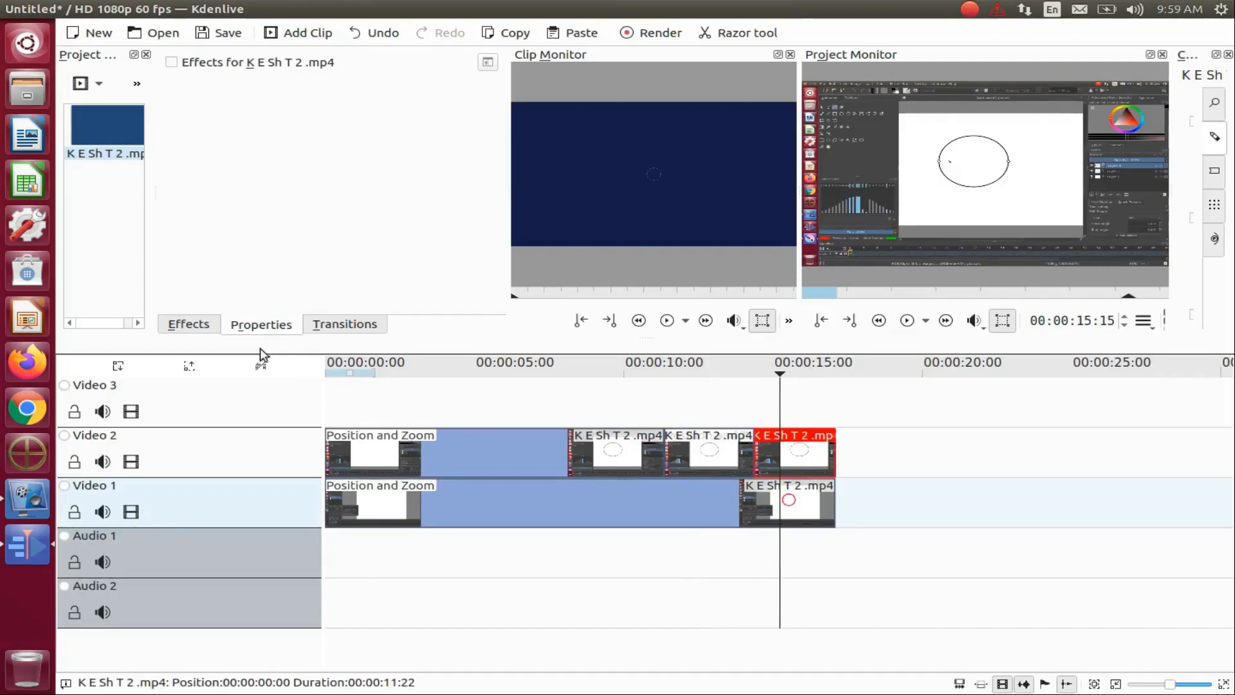
{"action": "left_click", "coordinate": [193, 324]}
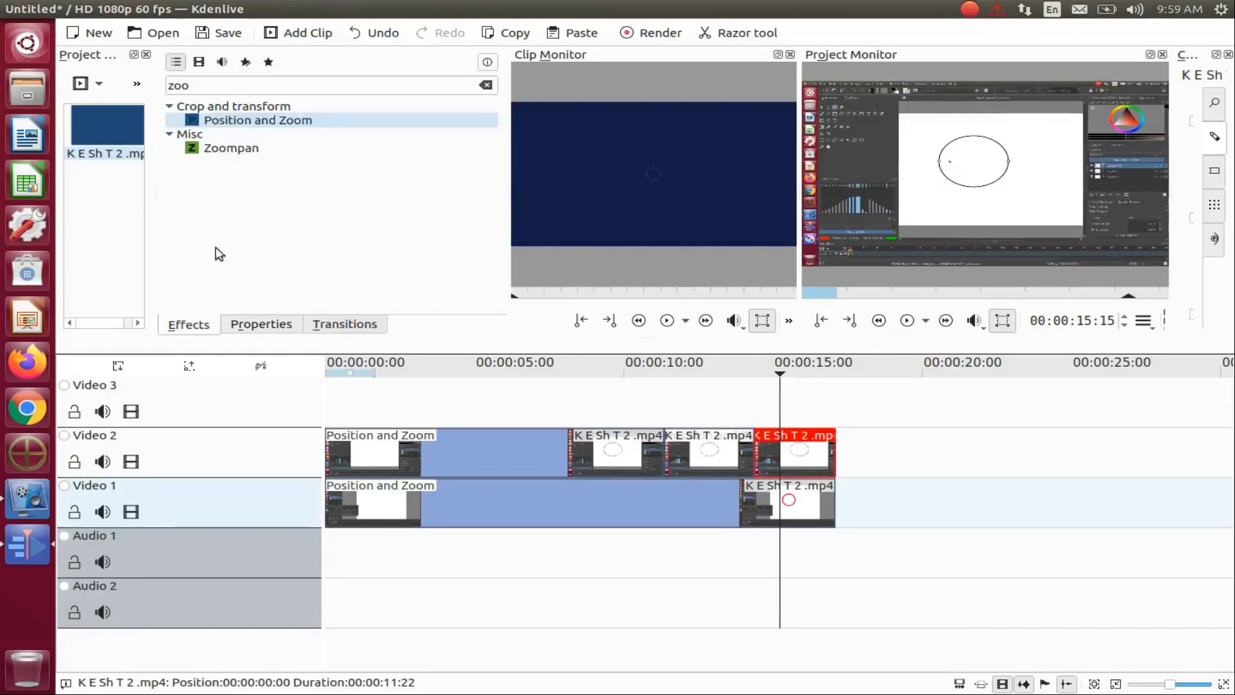
{"action": "left_click_drag", "start_coordinate": [280, 122], "coordinate": [795, 448]}
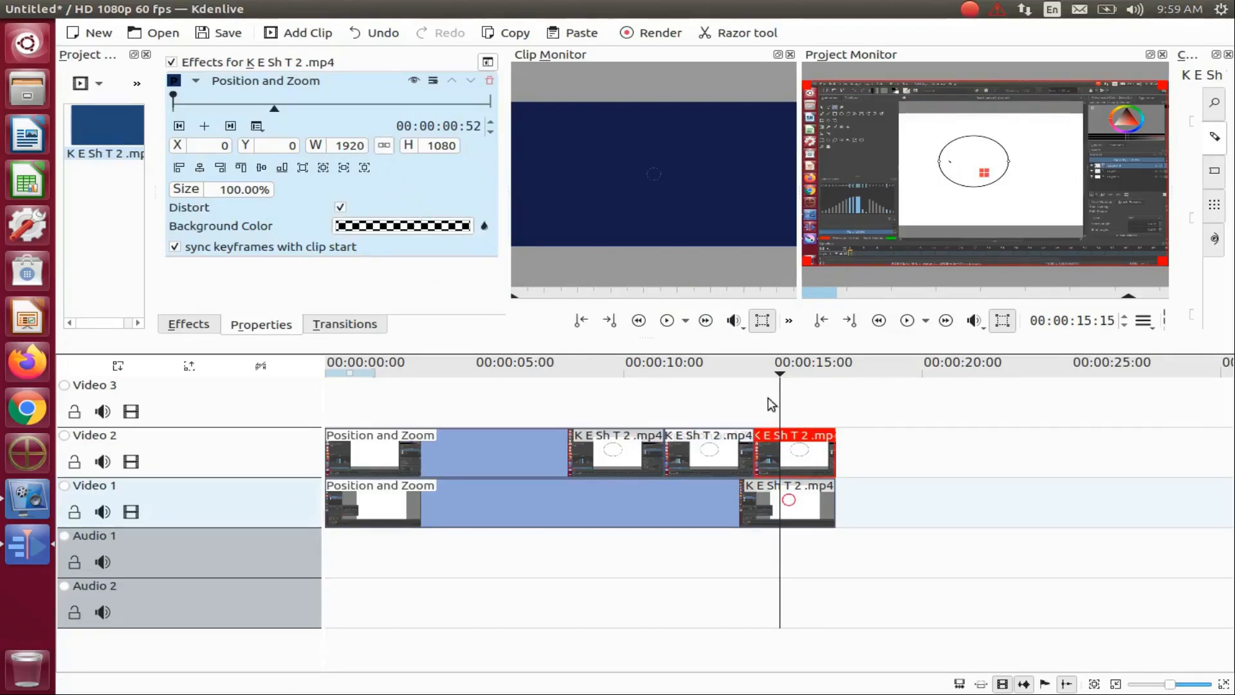
{"action": "left_click_drag", "start_coordinate": [805, 265], "coordinate": [985, 272]}
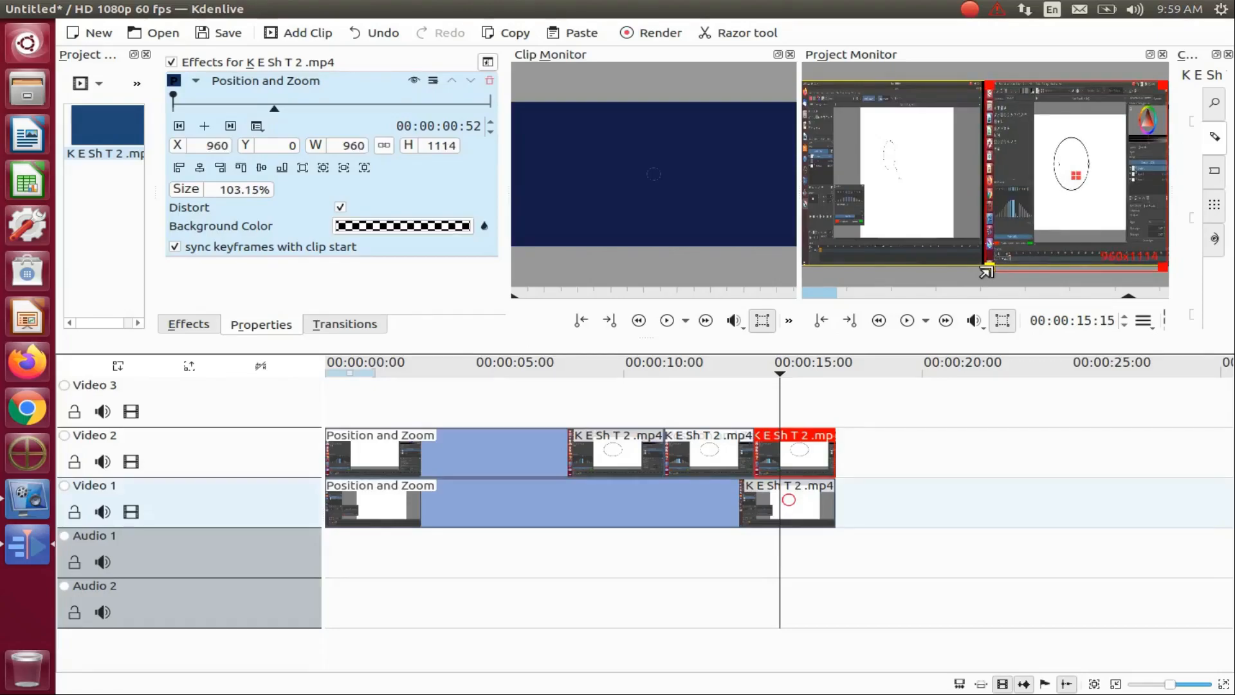
{"action": "left_click_drag", "start_coordinate": [986, 272], "coordinate": [986, 272]}
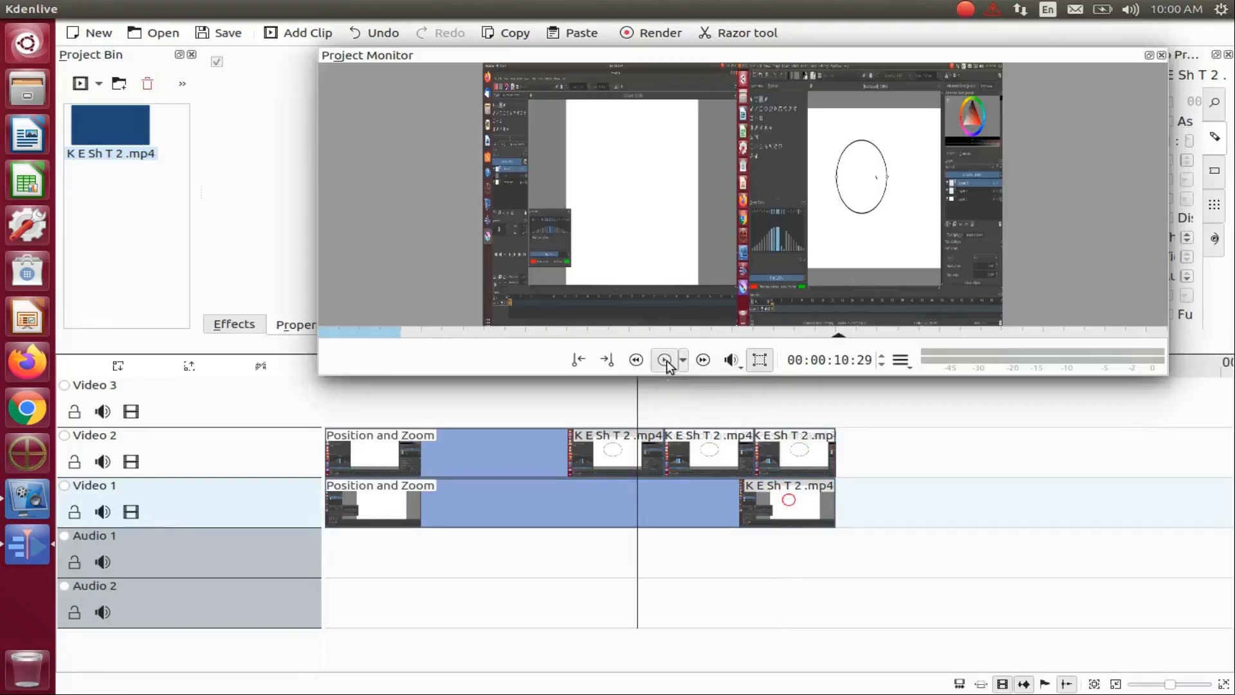
Step: Play the split screen in the enlarged Project Monitor and compare the Position and Zoom values of the first and middle Video 2 clips
{"action": "left_click", "coordinate": [665, 360]}
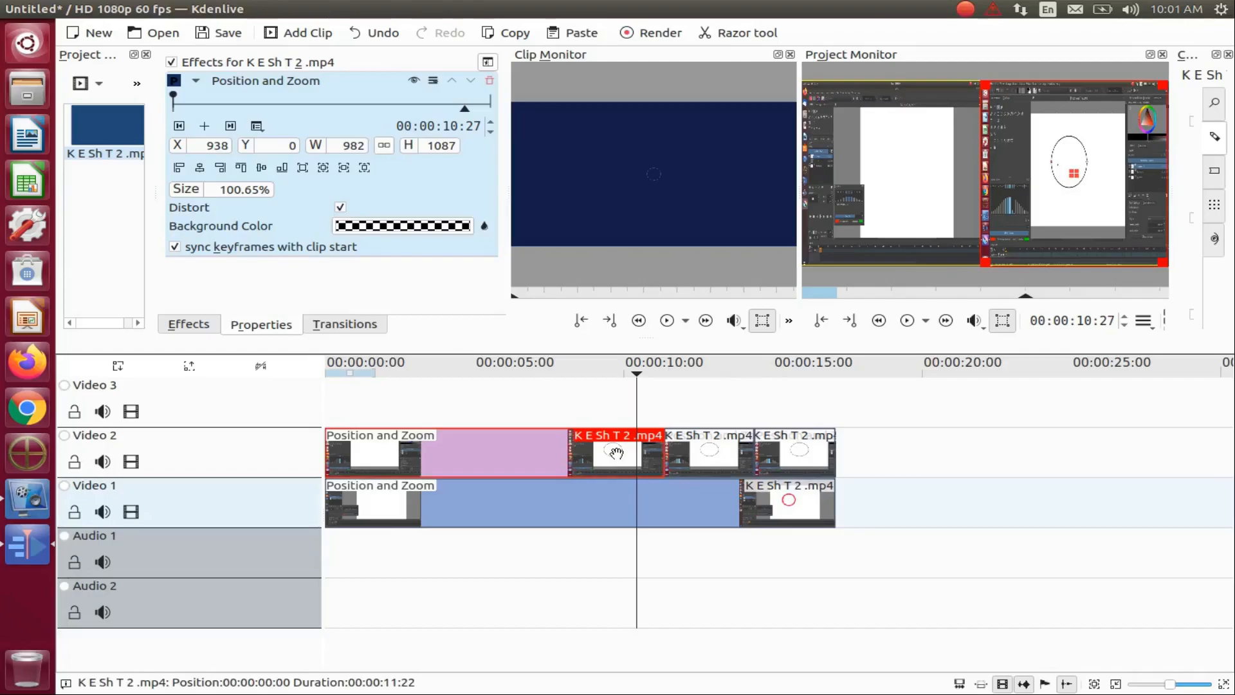
{"action": "left_click", "coordinate": [716, 455]}
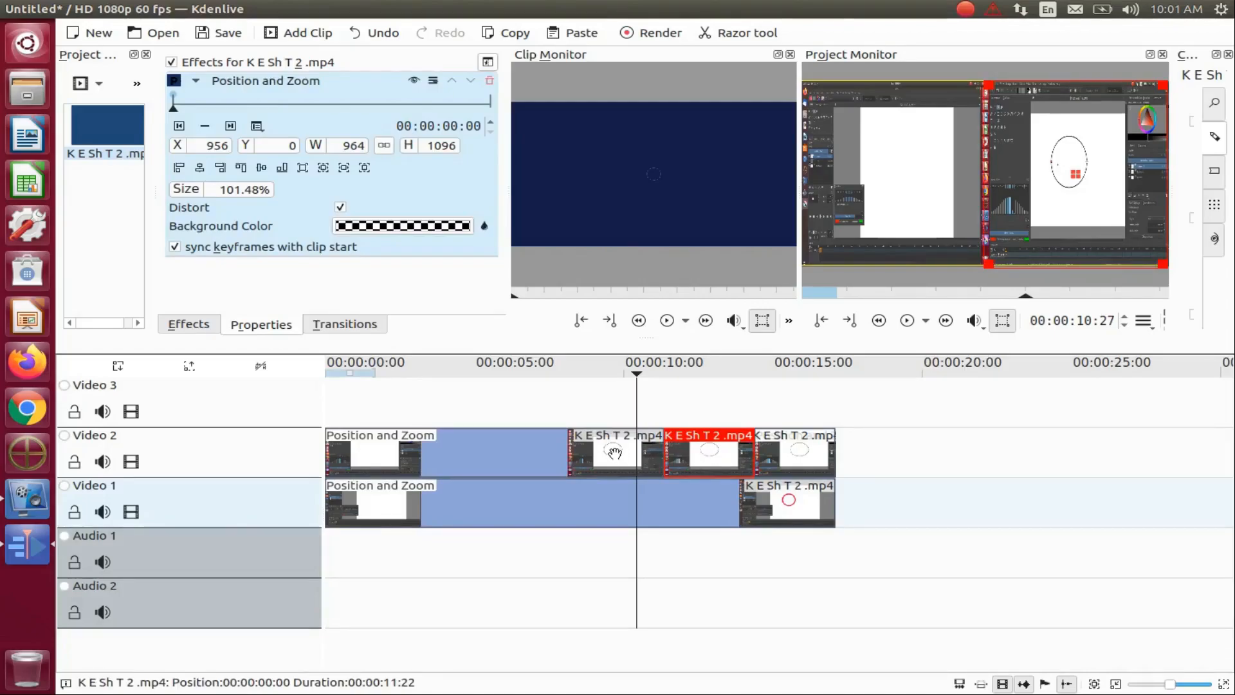
{"action": "left_click", "coordinate": [615, 453]}
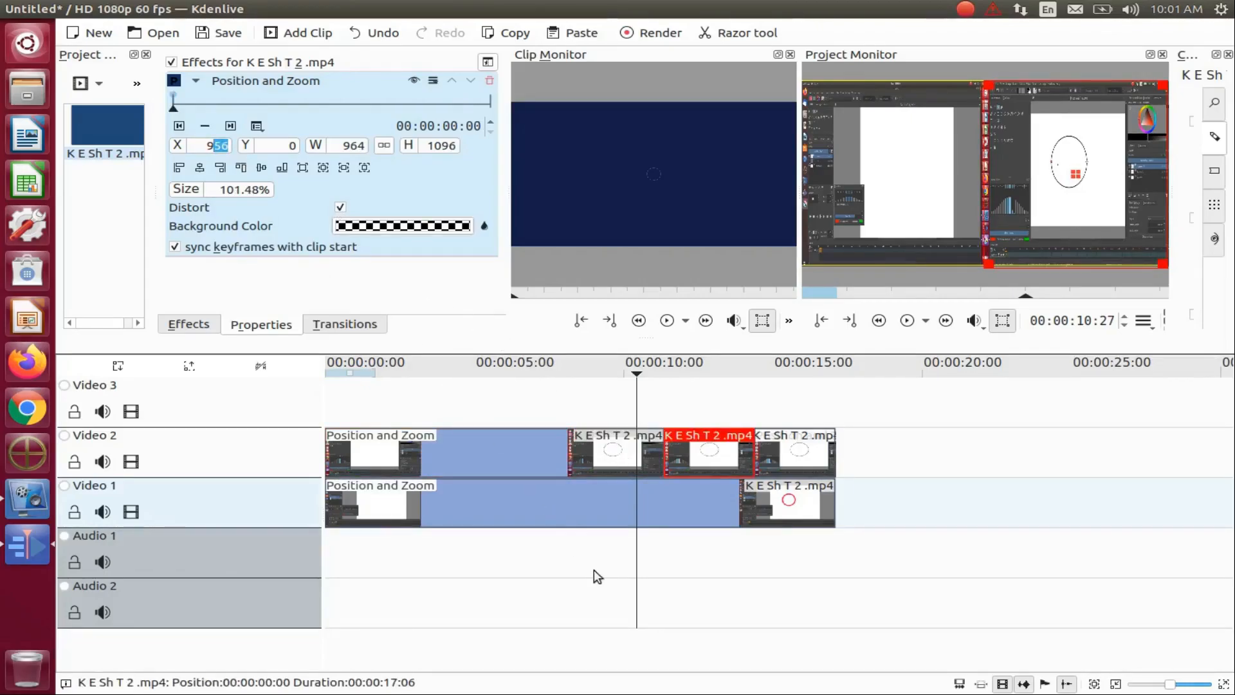
Step: Set the middle Video 2 clip's Position and Zoom X to 938 and width to 982
{"action": "type", "text": "38"}
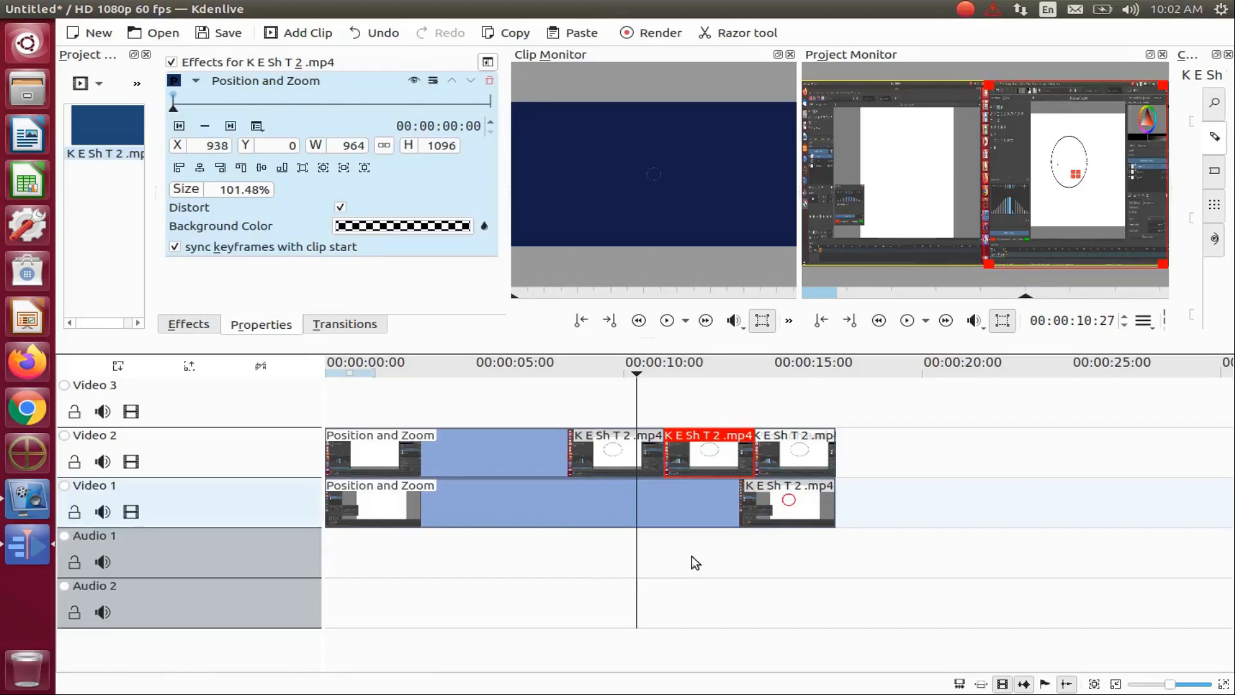
{"action": "left_click", "coordinate": [635, 551]}
{"action": "left_click_drag", "start_coordinate": [365, 146], "coordinate": [353, 148]}
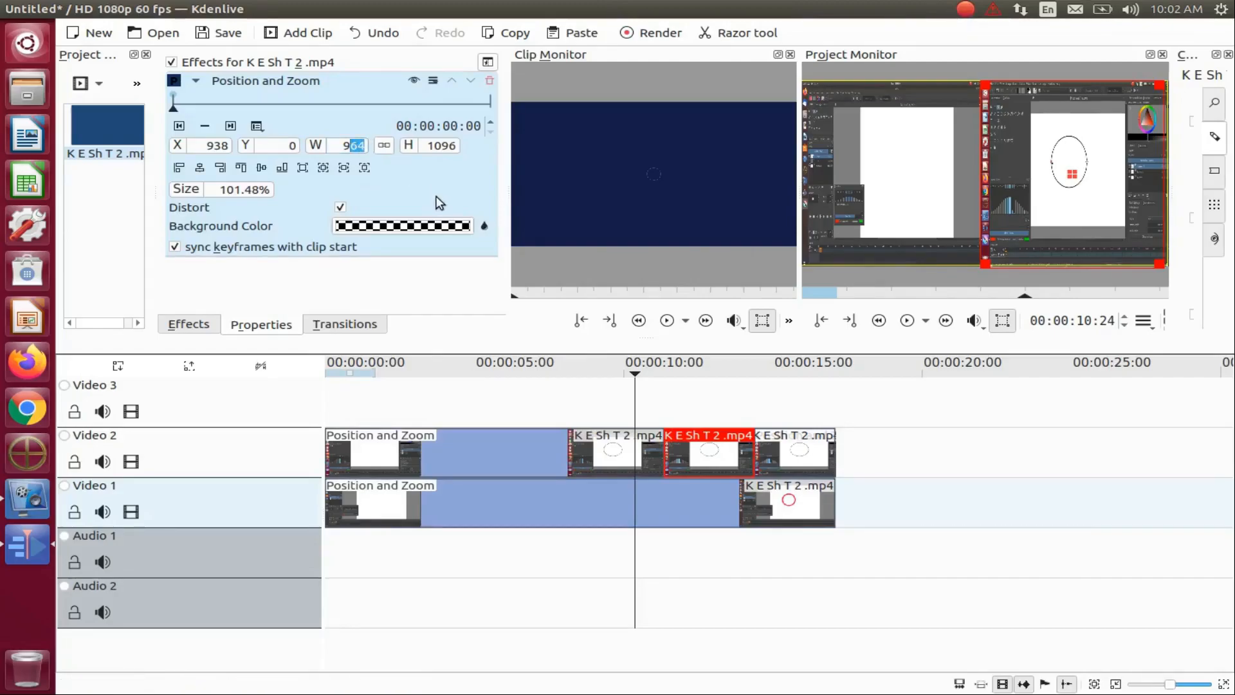
{"action": "type", "text": "82"}
{"action": "left_click", "coordinate": [638, 557]}
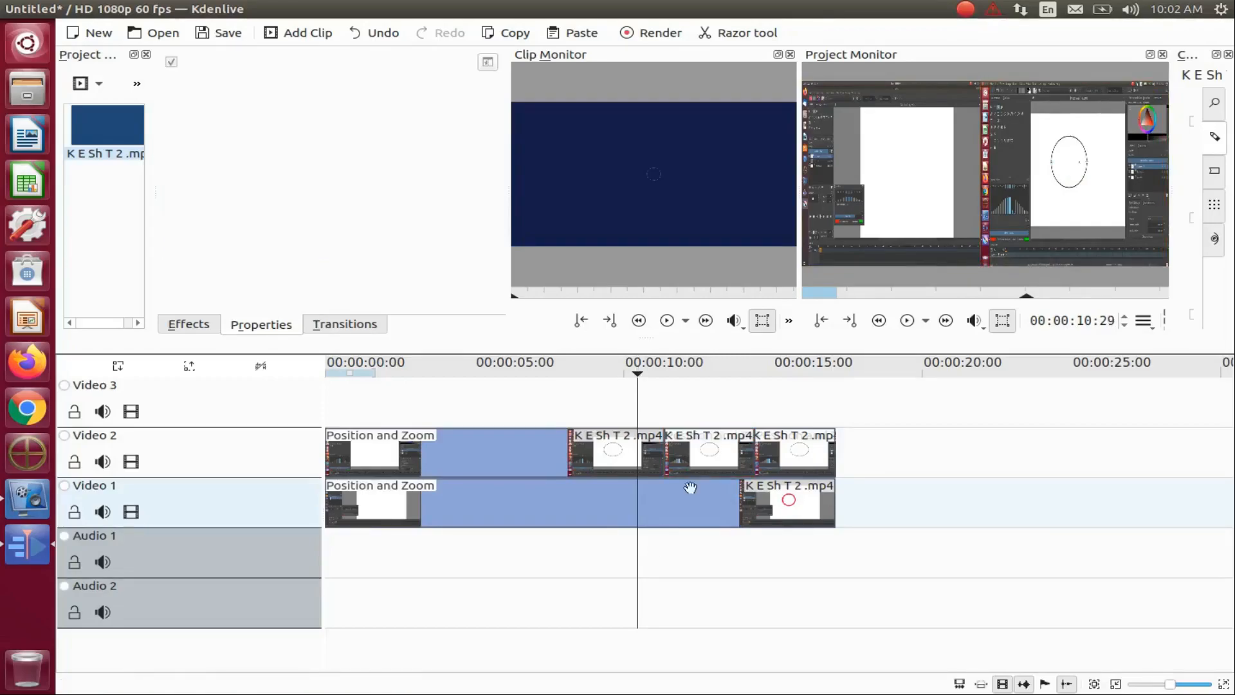
Step: Check the first Video 2 clip's Position and Zoom height and set the middle clip's height to the same 1087
{"action": "left_click", "coordinate": [720, 461]}
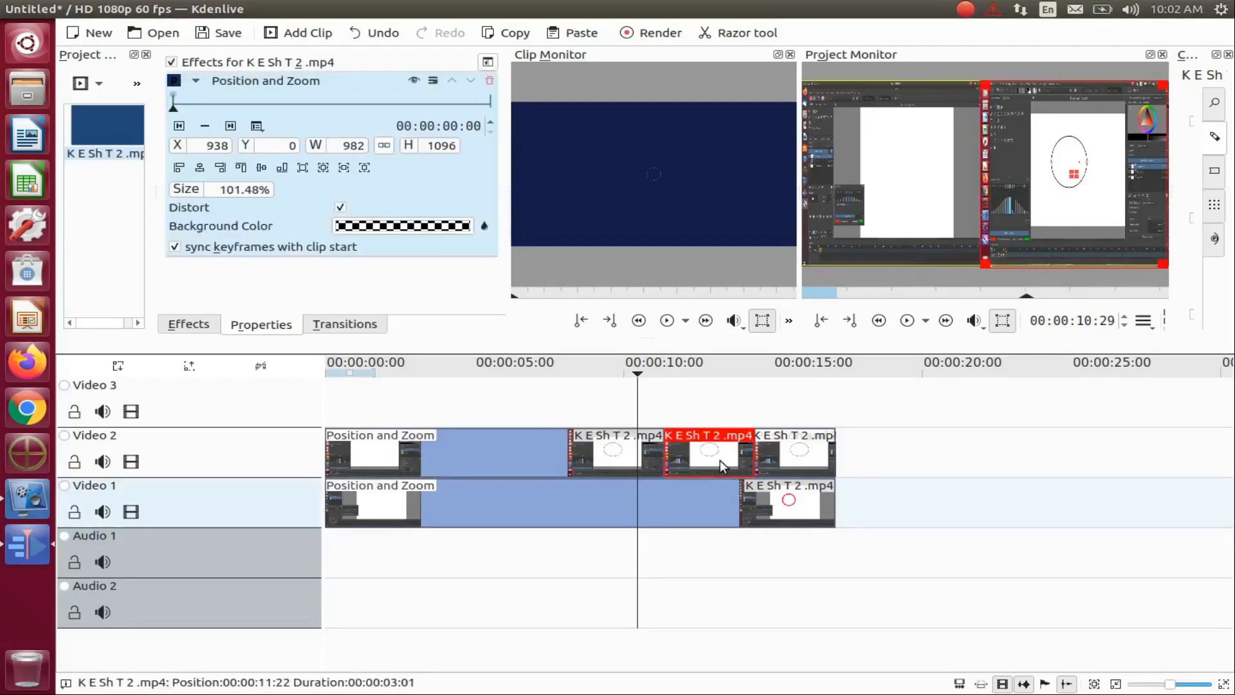
{"action": "left_click", "coordinate": [612, 458]}
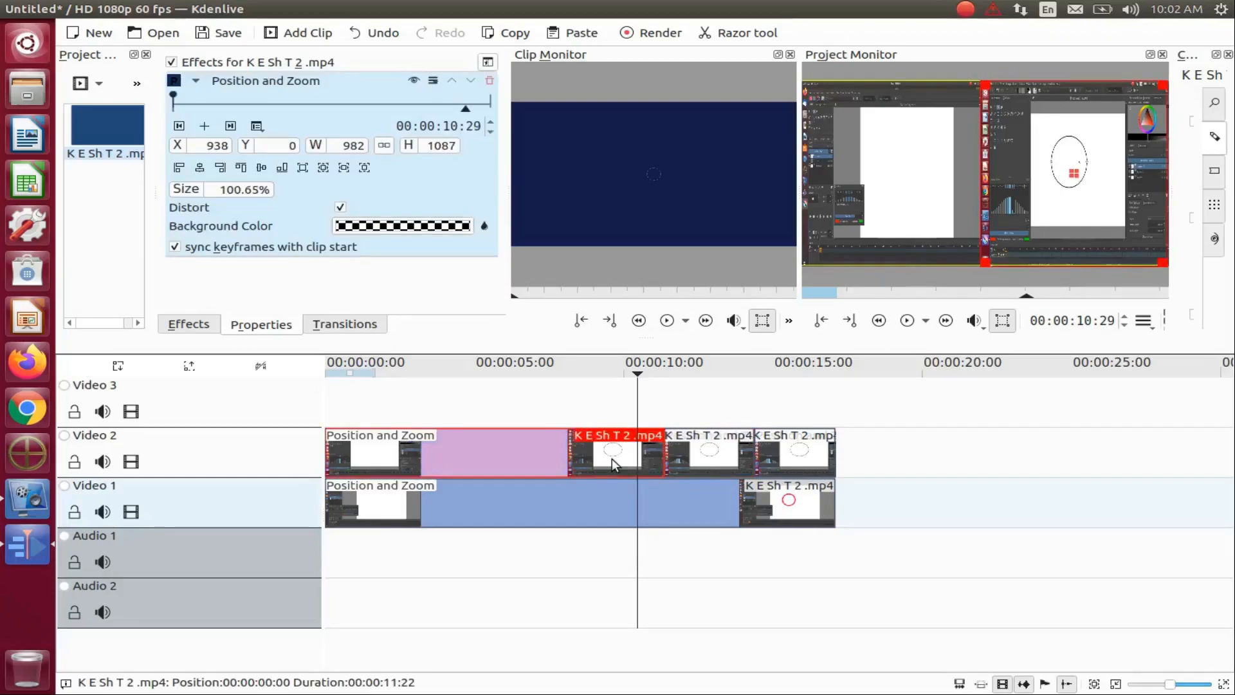
{"action": "left_click", "coordinate": [720, 460]}
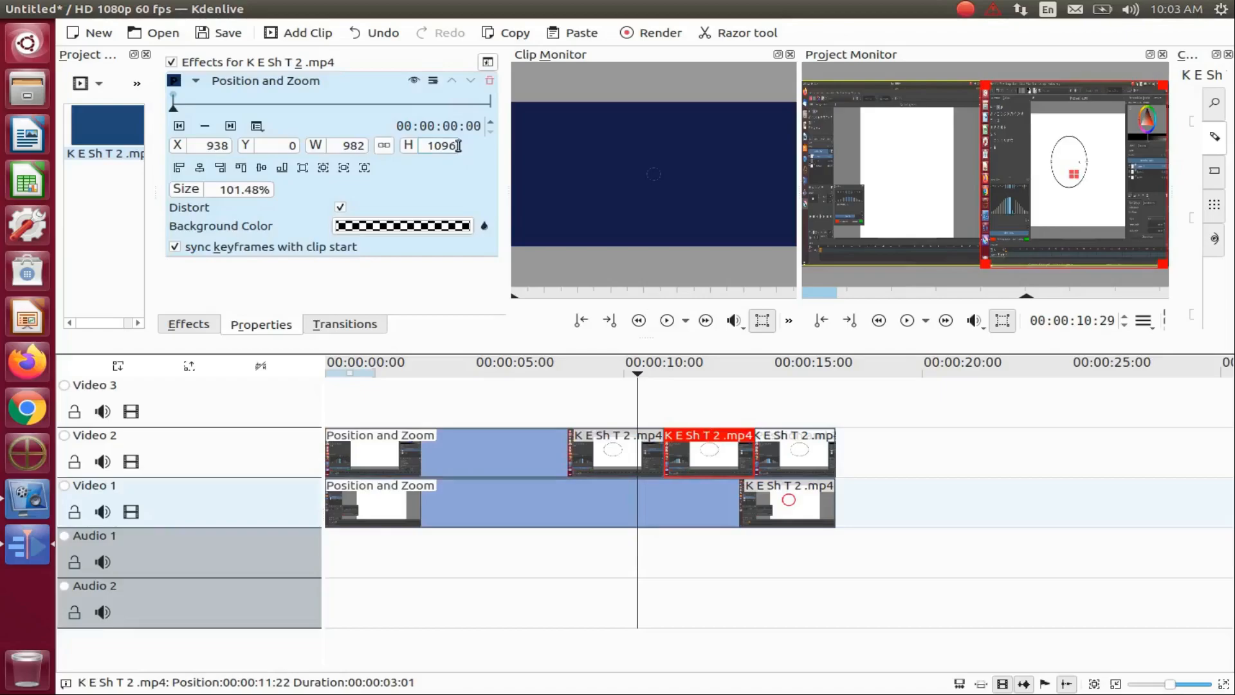
{"action": "left_click_drag", "start_coordinate": [458, 146], "coordinate": [442, 146]}
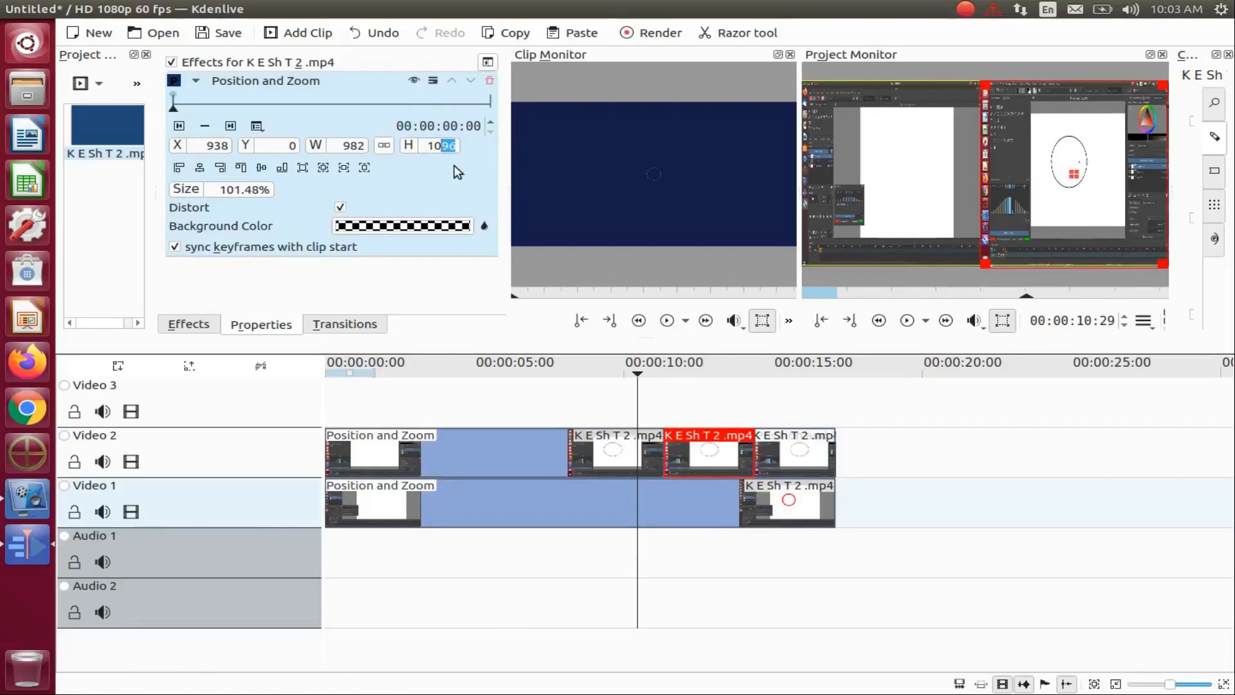
{"action": "type", "text": "8"}
Step: Set the last Video 2 clip's Position and Zoom X to 938, width to 982 and height to match the first clip's
{"action": "left_click", "coordinate": [774, 458]}
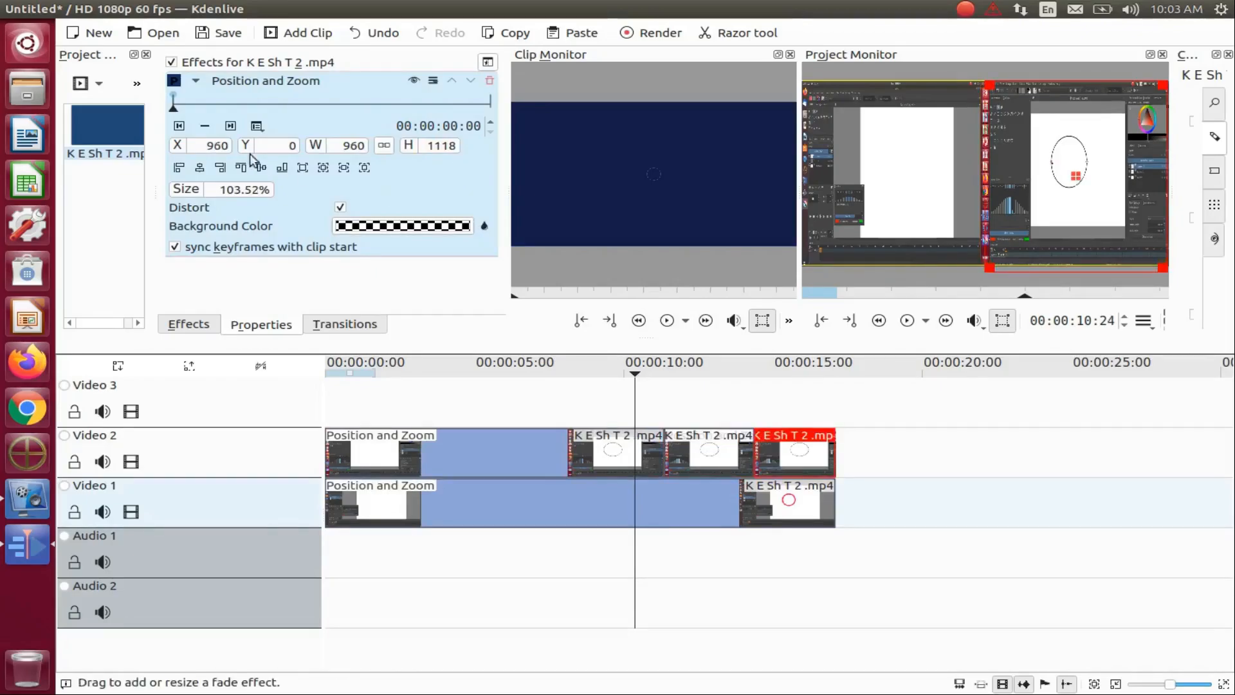
{"action": "left_click", "coordinate": [231, 145]}
{"action": "left_click_drag", "start_coordinate": [227, 146], "coordinate": [214, 147]}
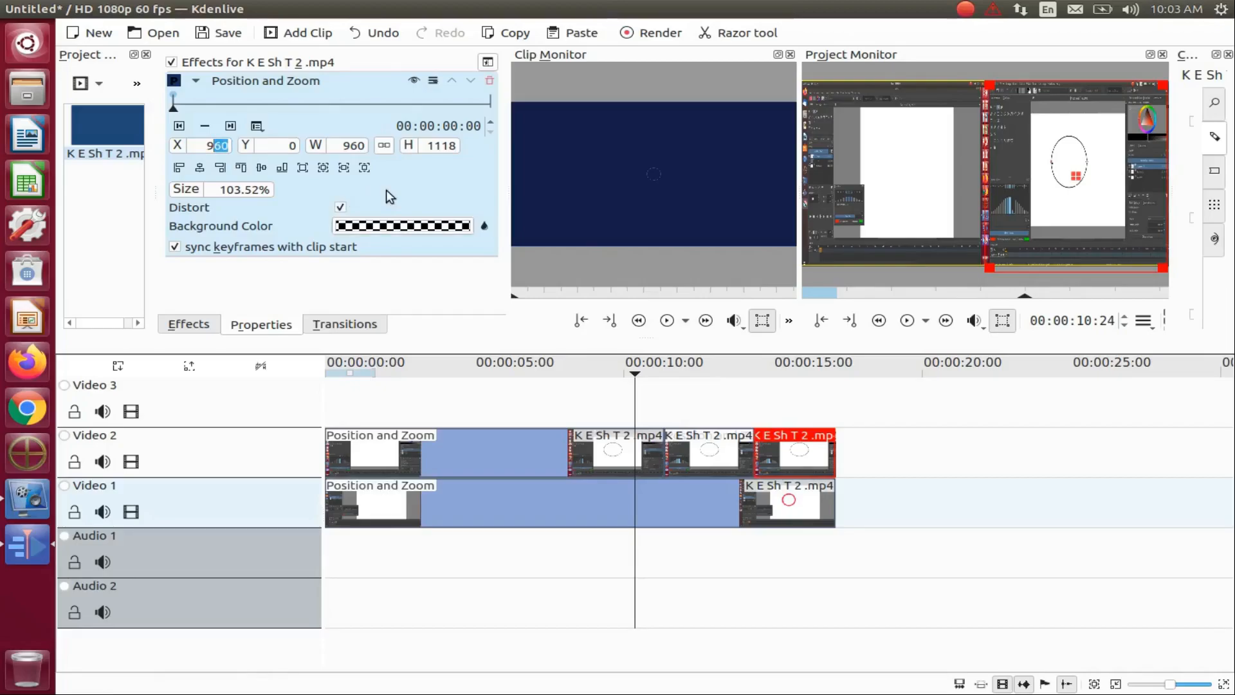
{"action": "type", "text": "80"}
{"action": "left_click_drag", "start_coordinate": [222, 146], "coordinate": [218, 146]}
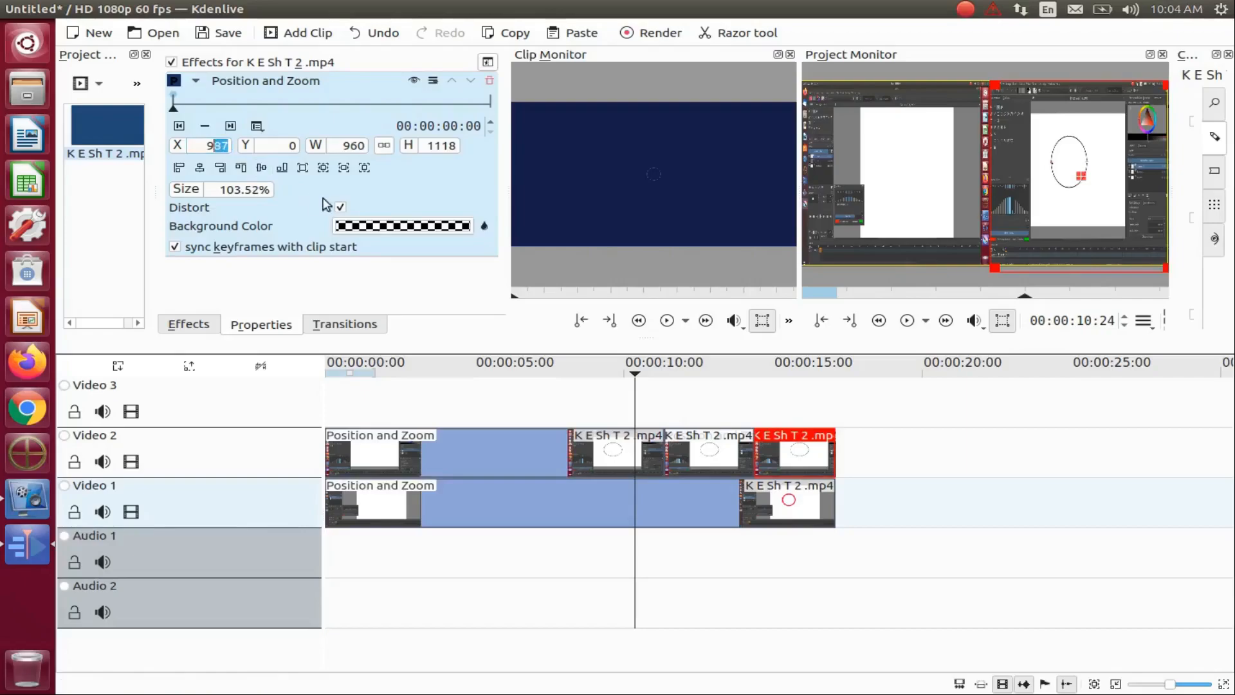
{"action": "type", "text": "38"}
{"action": "left_click_drag", "start_coordinate": [365, 146], "coordinate": [353, 146]}
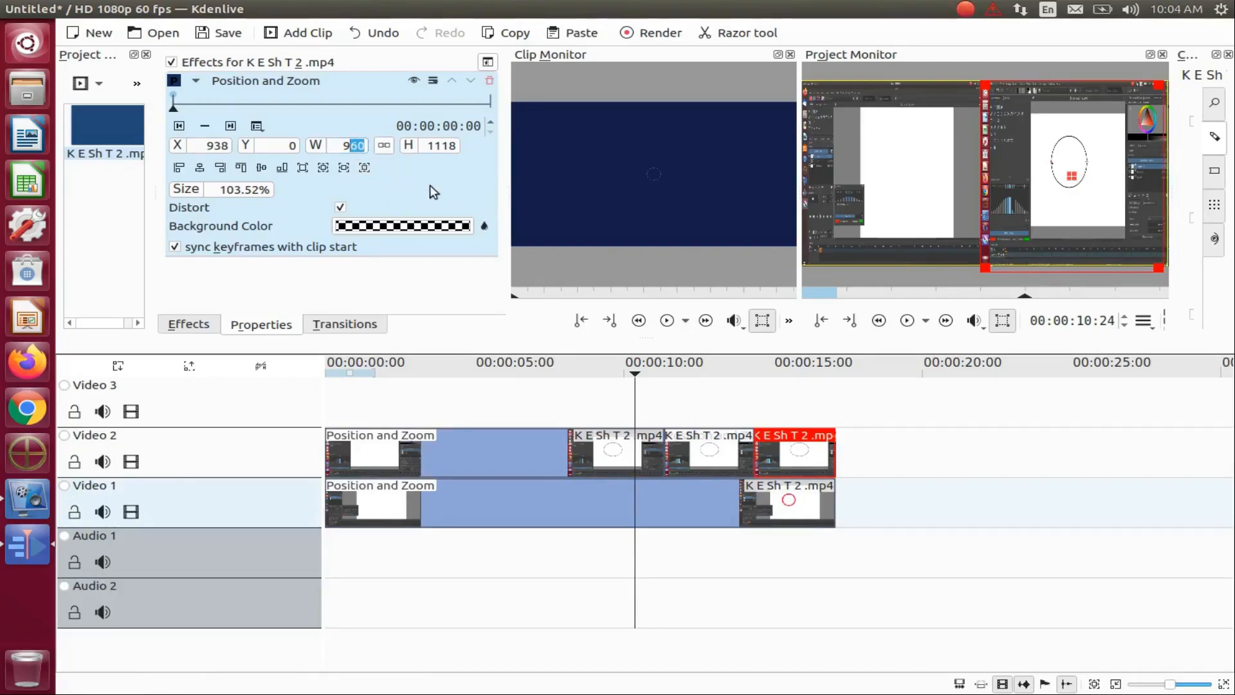
{"action": "type", "text": "82"}
{"action": "left_click_drag", "start_coordinate": [458, 146], "coordinate": [435, 147]}
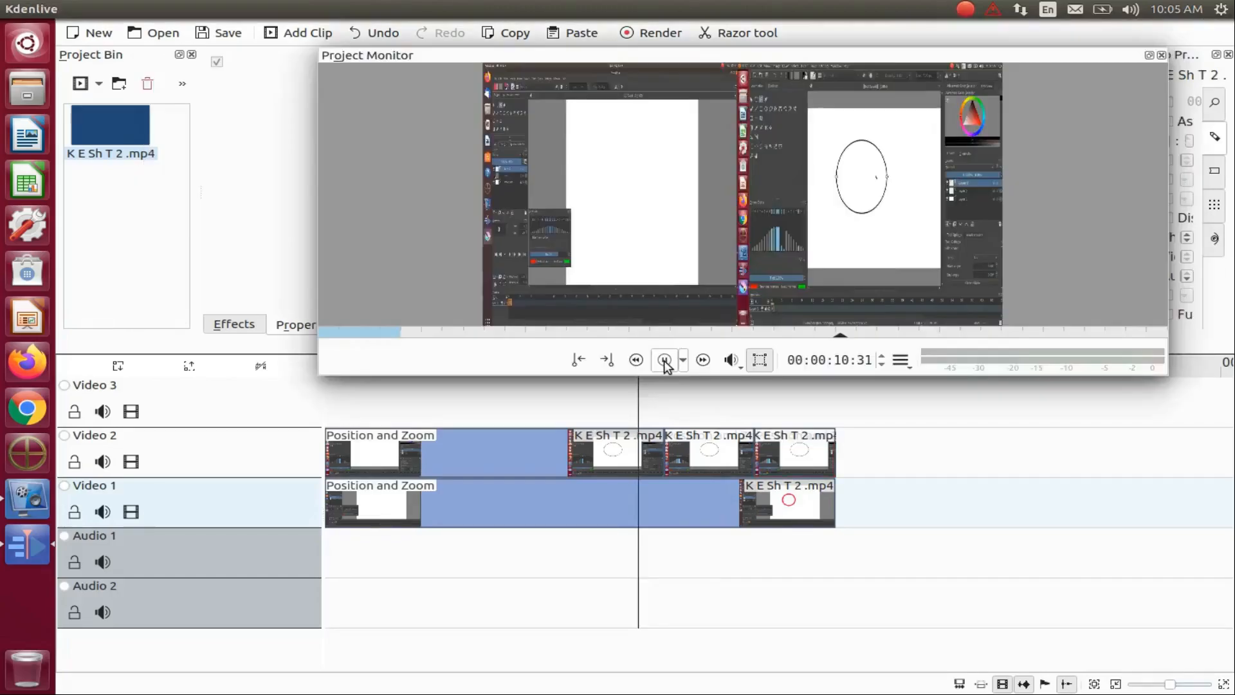
Step: Play the side-by-side result in the enlarged floating Project Monitor to check the matched clips
{"action": "left_click", "coordinate": [665, 359]}
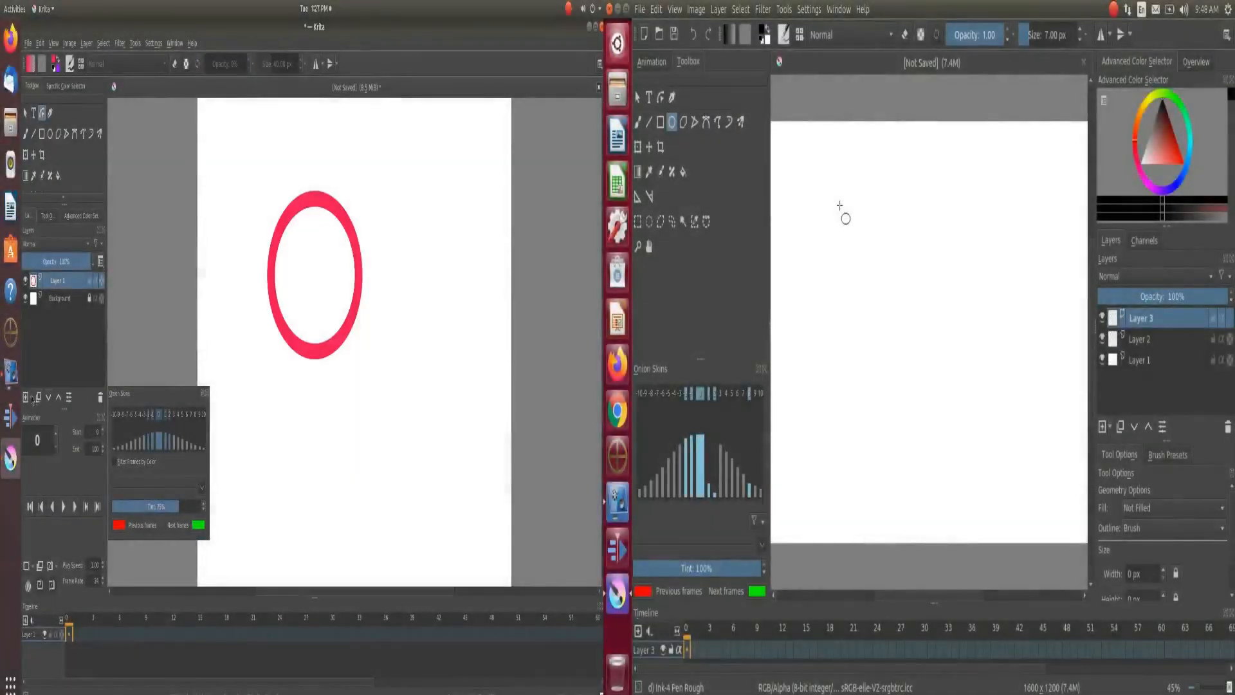
{"action": "left_click_drag", "start_coordinate": [840, 205], "coordinate": [960, 398]}
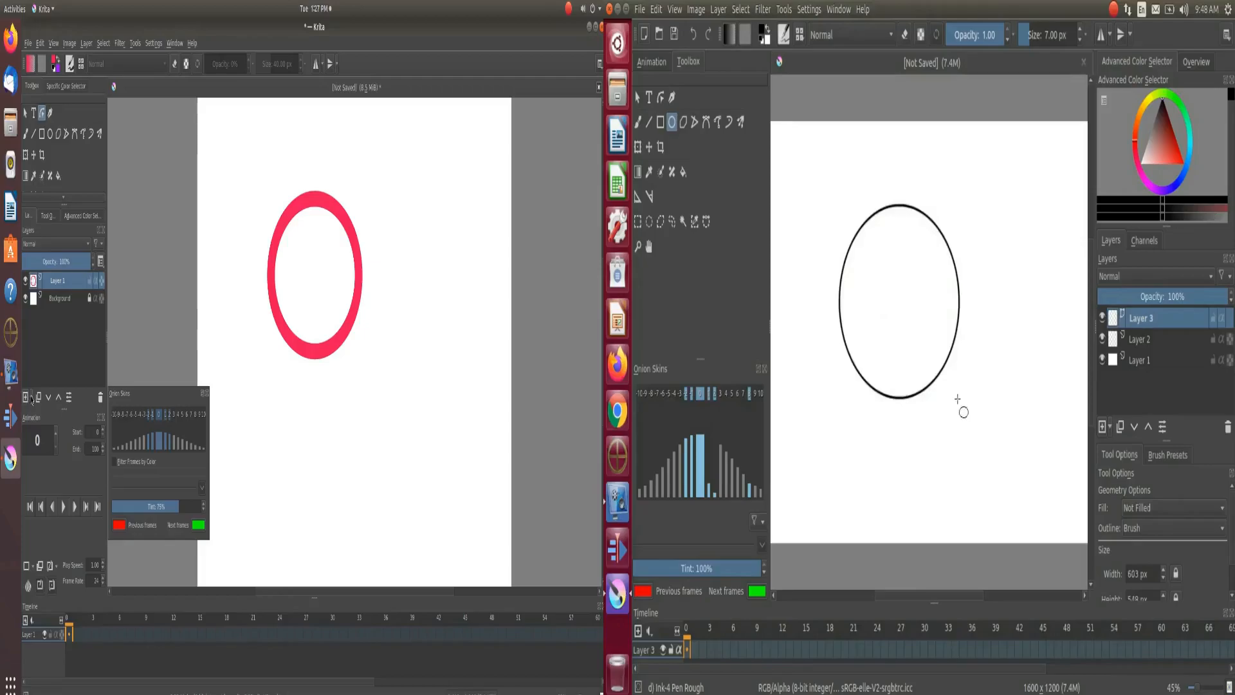
{"action": "left_click", "coordinate": [32, 399]}
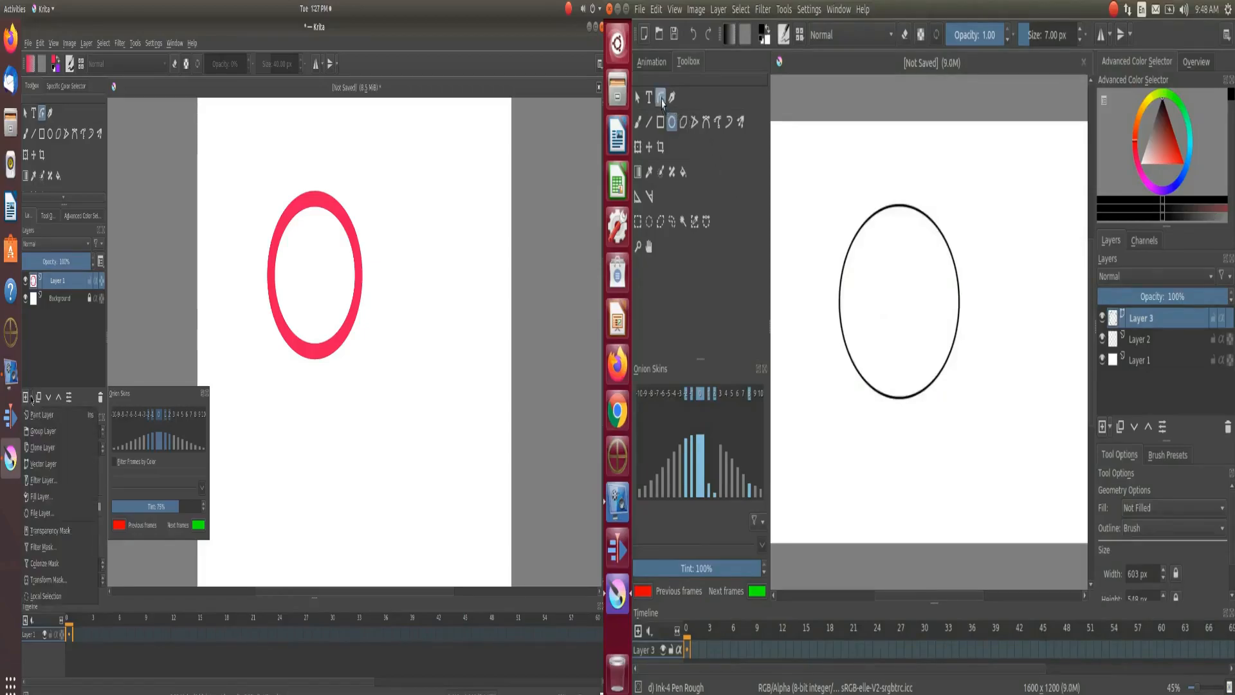
{"action": "left_click", "coordinate": [662, 100]}
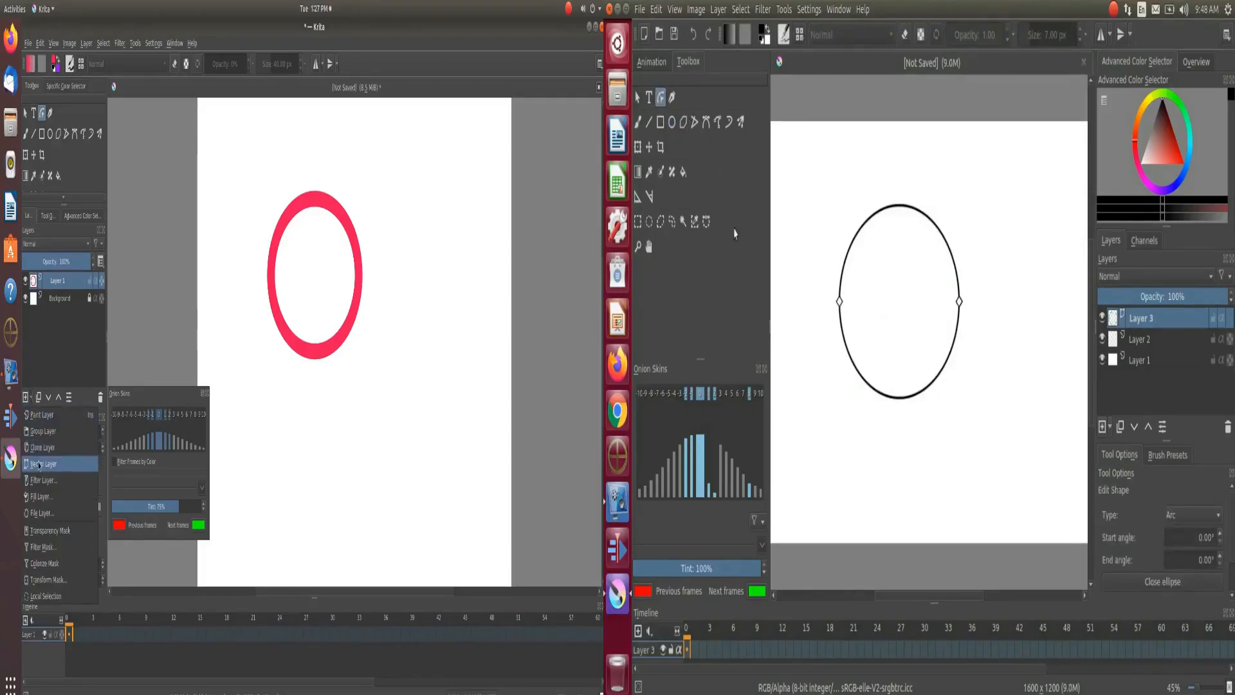